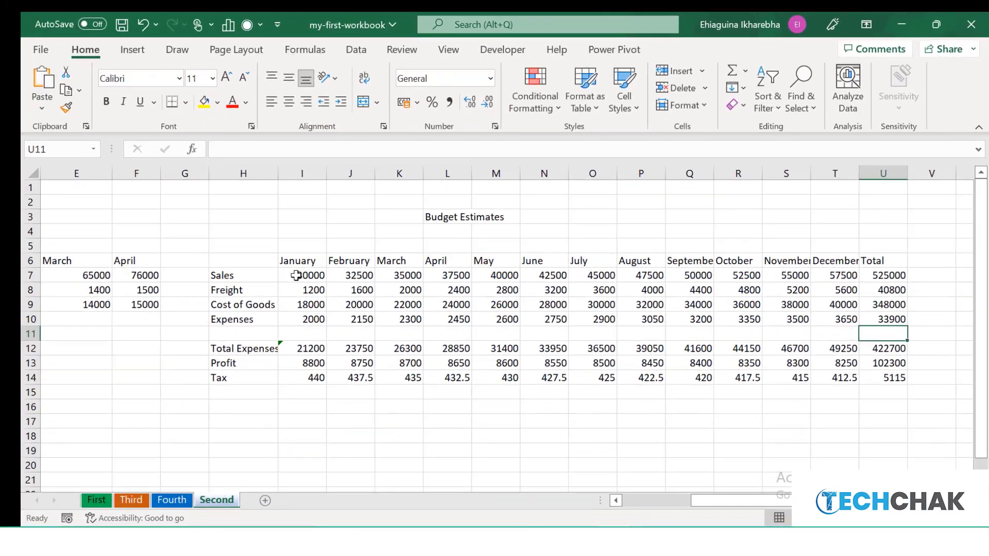
Format the budget figures in I7:U14 with the Comma Style thousands separator
left_click_drag(301, 275, 546, 348)
left_click_drag(720, 378, 884, 377)
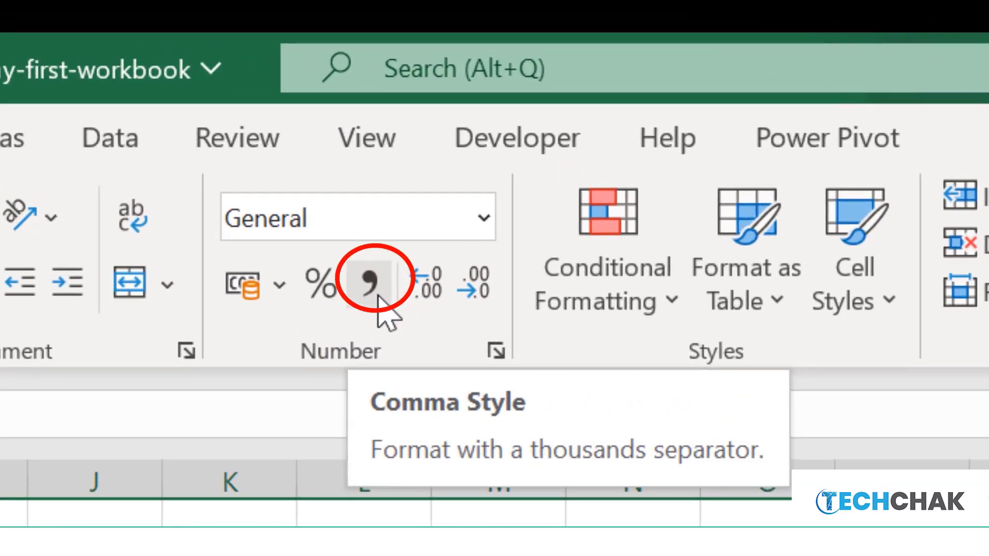
left_click(387, 244)
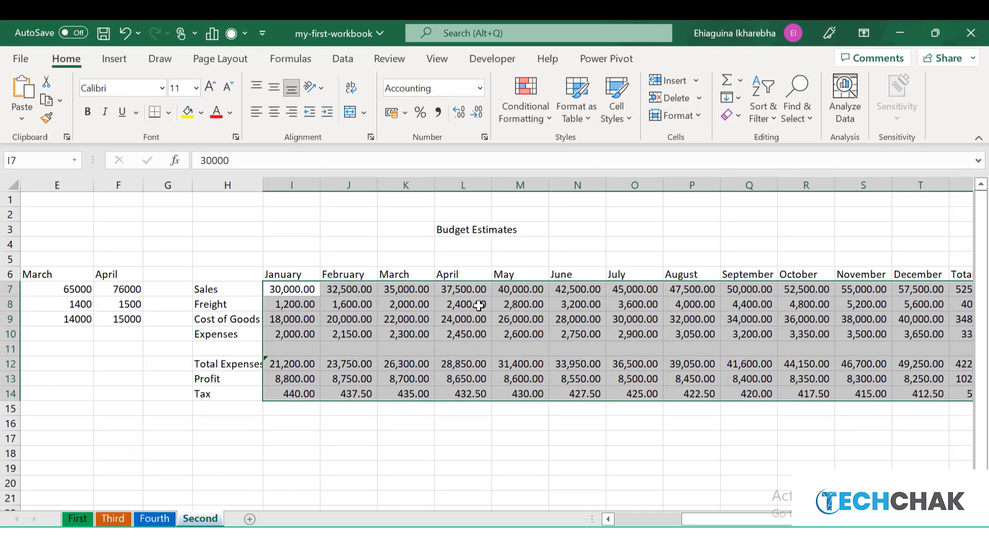
Adjust the decimal places of the budget figures to four, down to none, and back up to two
left_click(460, 112)
left_click(460, 112)
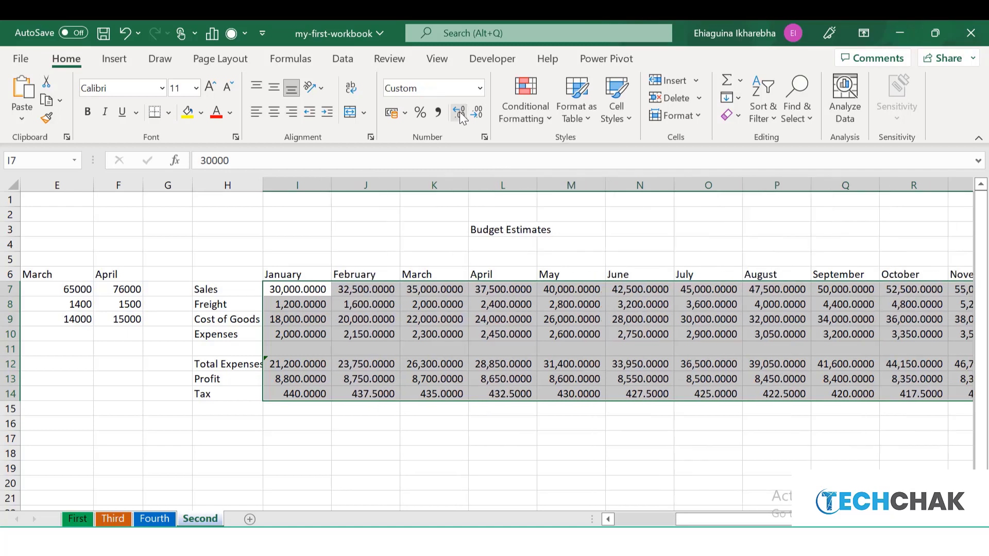
left_click(476, 111)
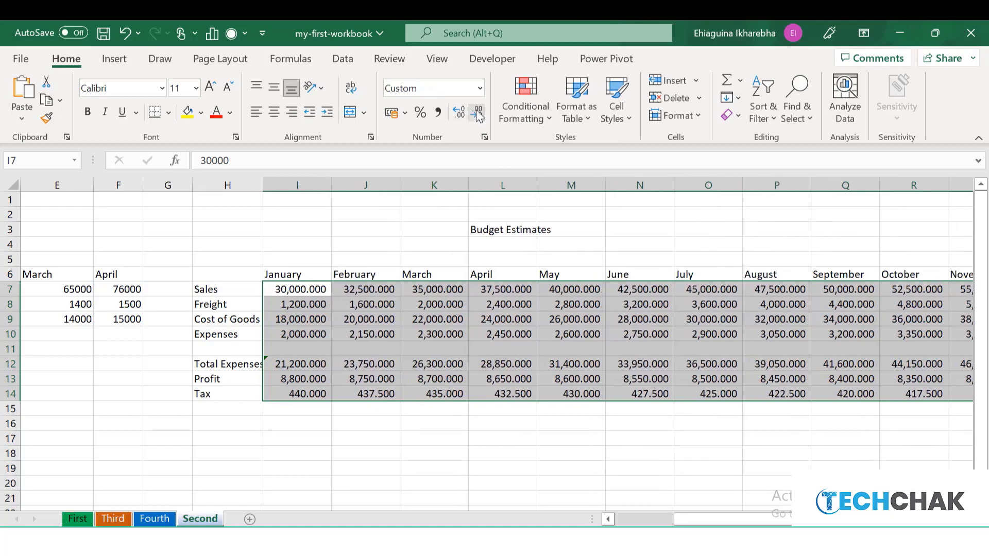
left_click(476, 111)
left_click(477, 113)
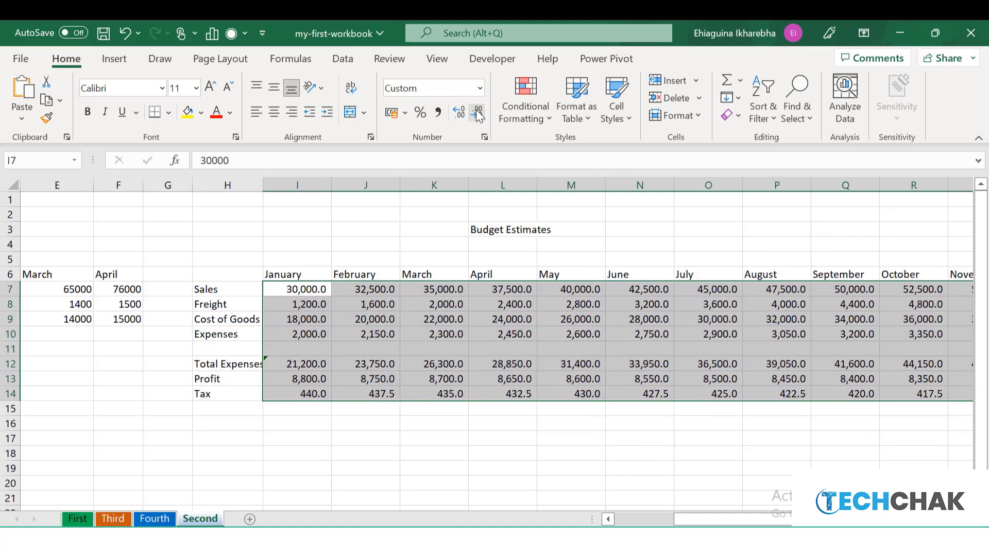
left_click(477, 112)
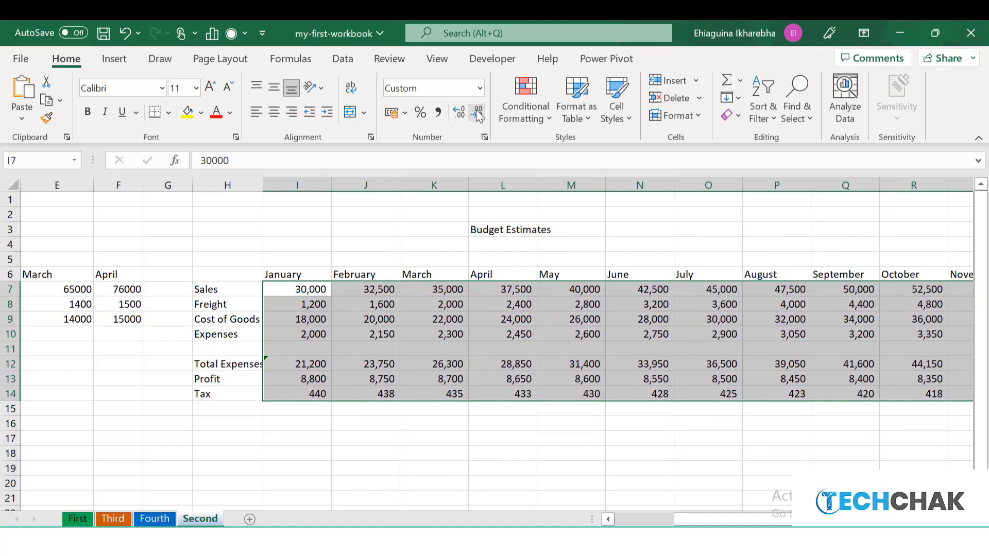
left_click(459, 112)
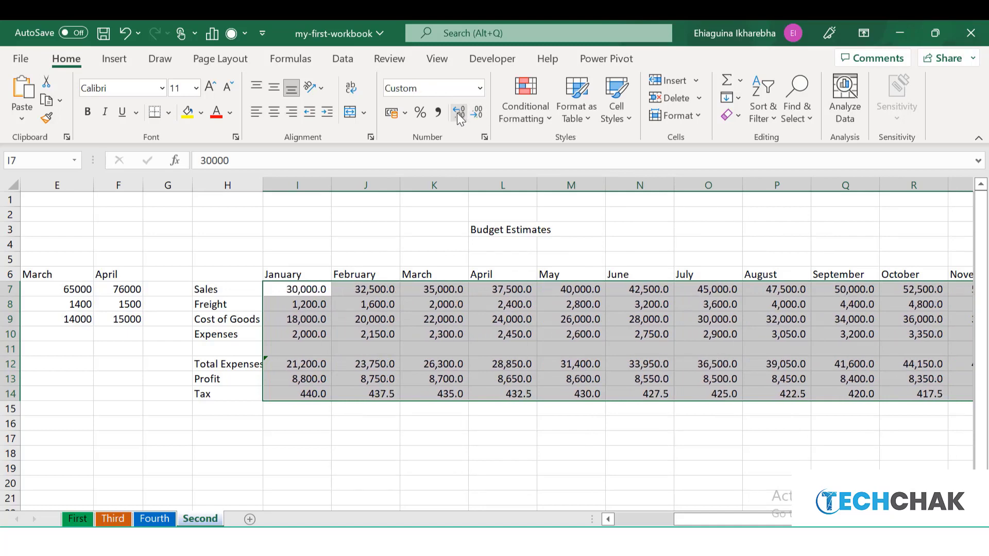
left_click(459, 113)
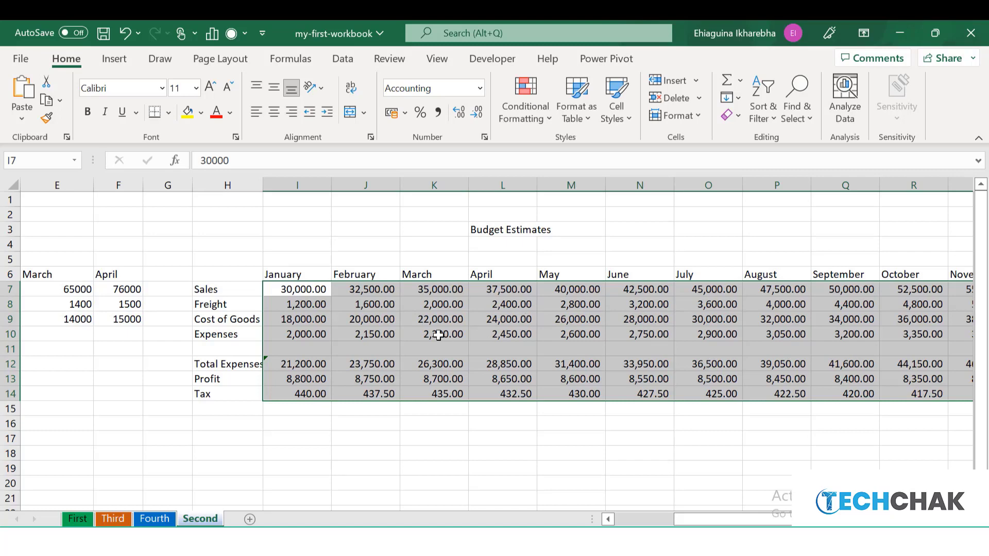
Apply the $ English (United States) accounting format to the budget figures in I7:U14
left_click(406, 115)
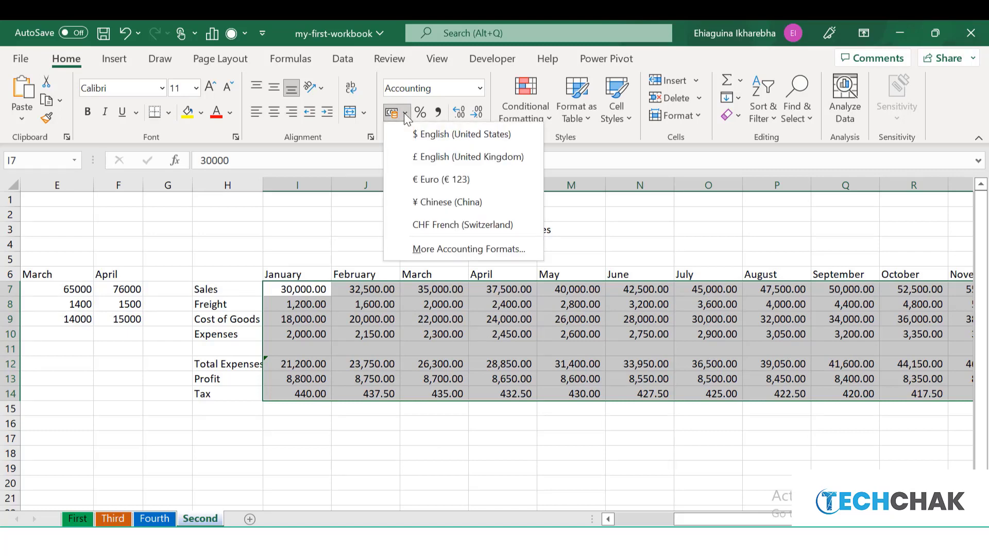
left_click(421, 135)
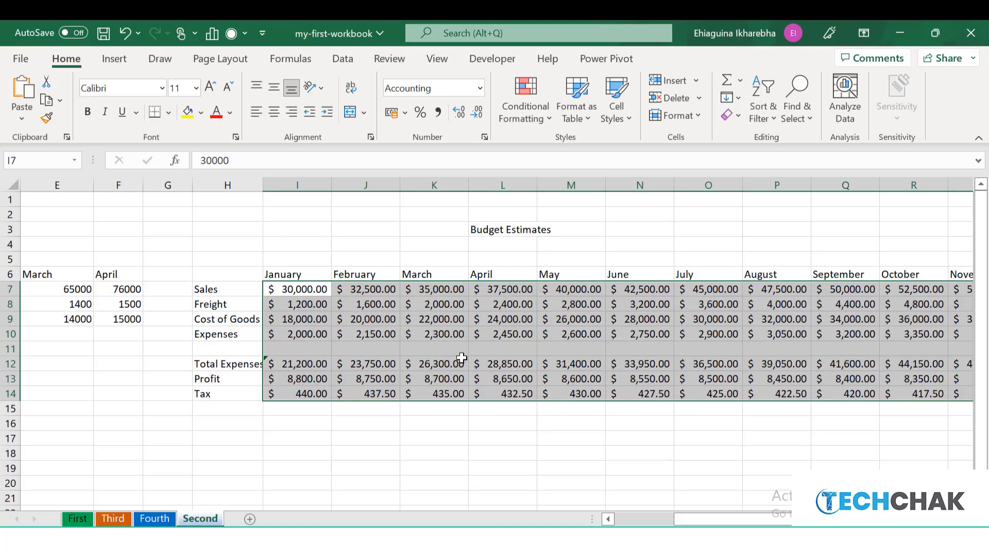
left_click(479, 436)
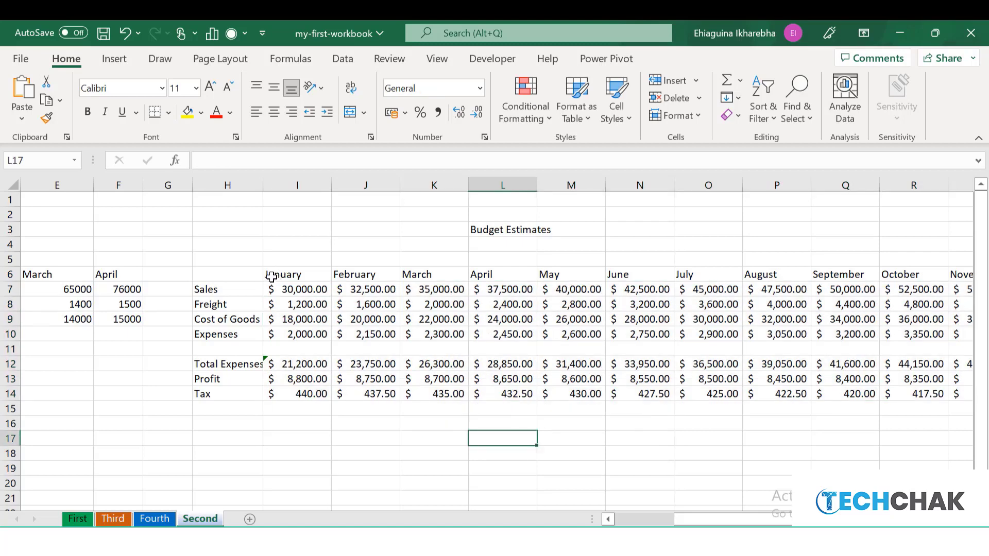
Set the font of the column headings January to Total in I6:U6 to Calibri
left_click_drag(272, 276, 806, 269)
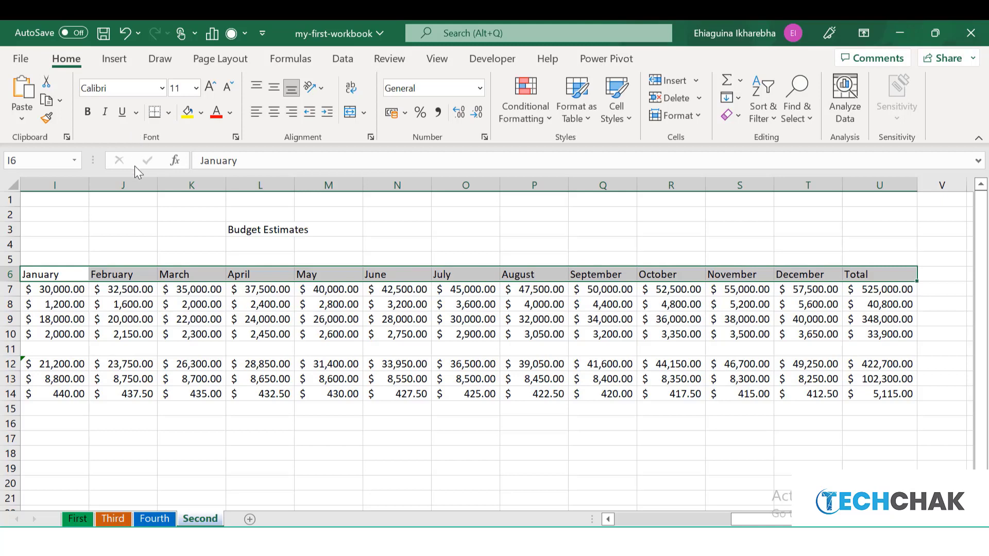
left_click(163, 90)
left_click(162, 89)
left_click(163, 90)
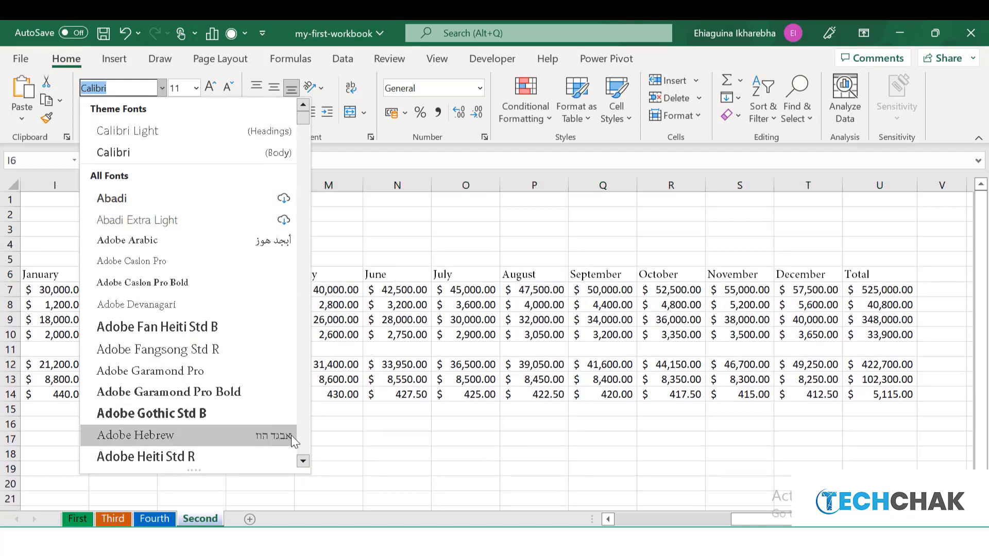
left_click(150, 156)
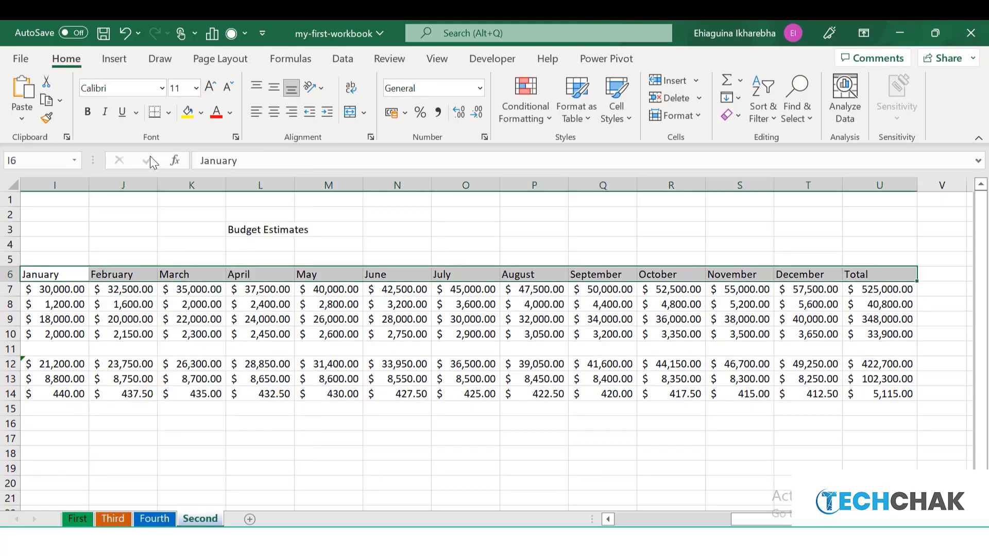
Set the font size of the column headings to 12 and increase it to 14
left_click(196, 88)
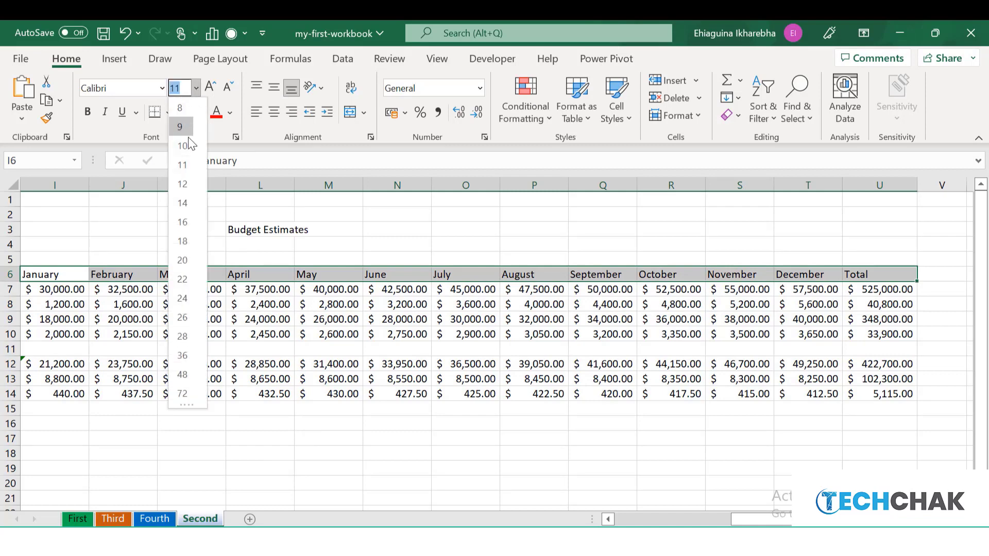
left_click(187, 188)
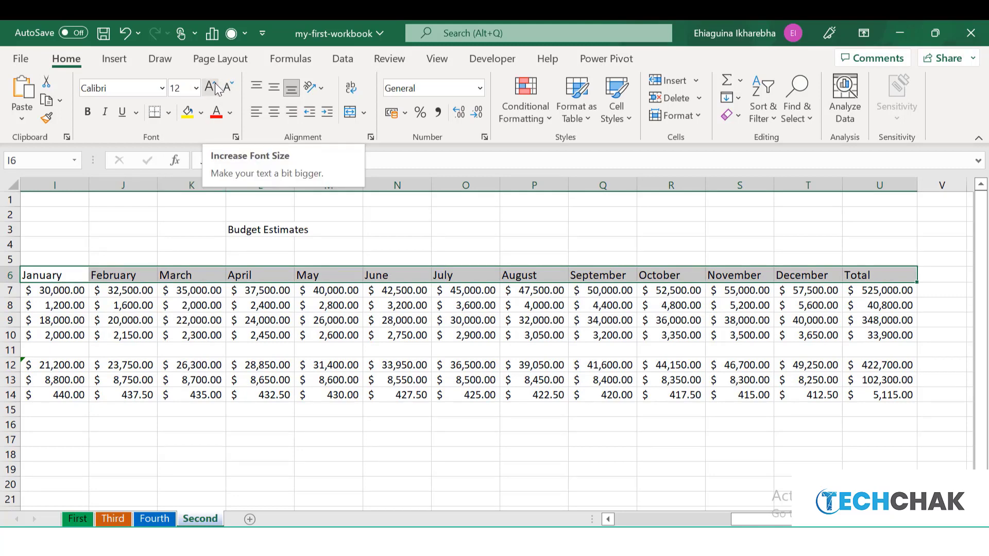
left_click(216, 89)
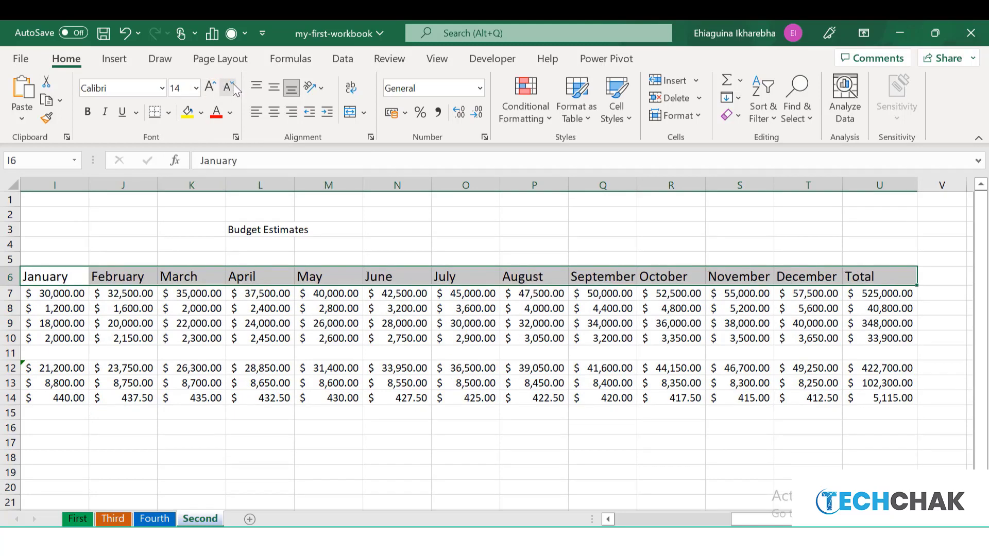
left_click(233, 88)
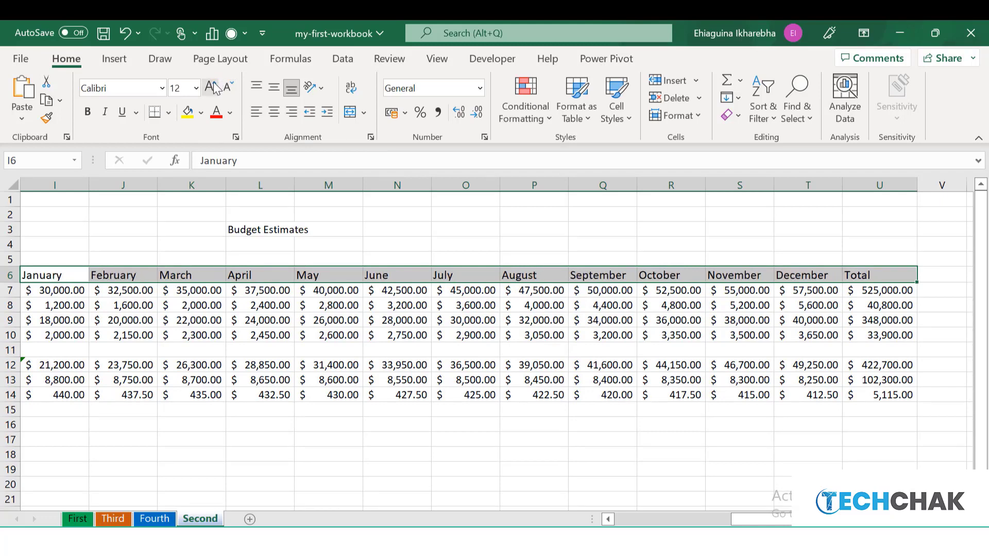
left_click(211, 88)
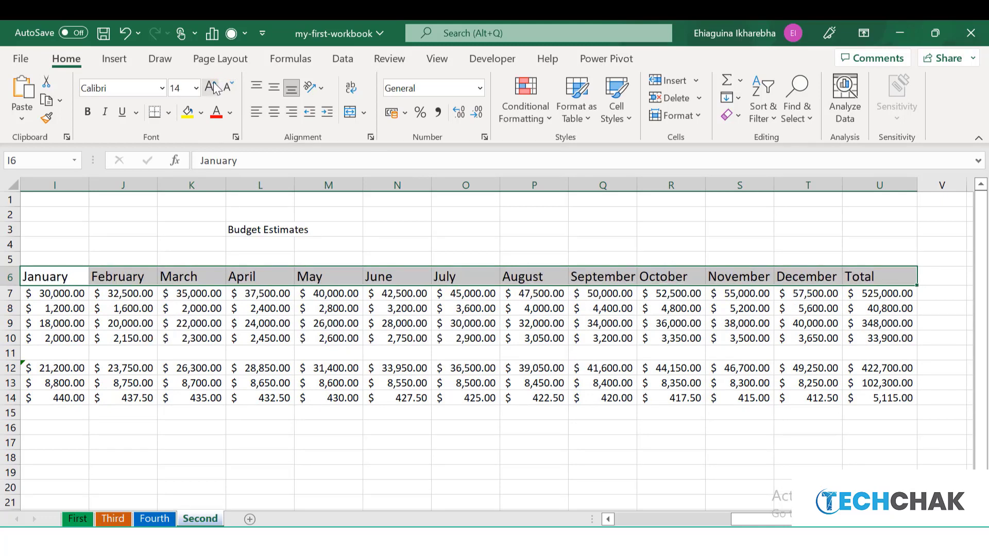
Make the column headings bold, trying italic and underline on them and removing both
left_click(84, 118)
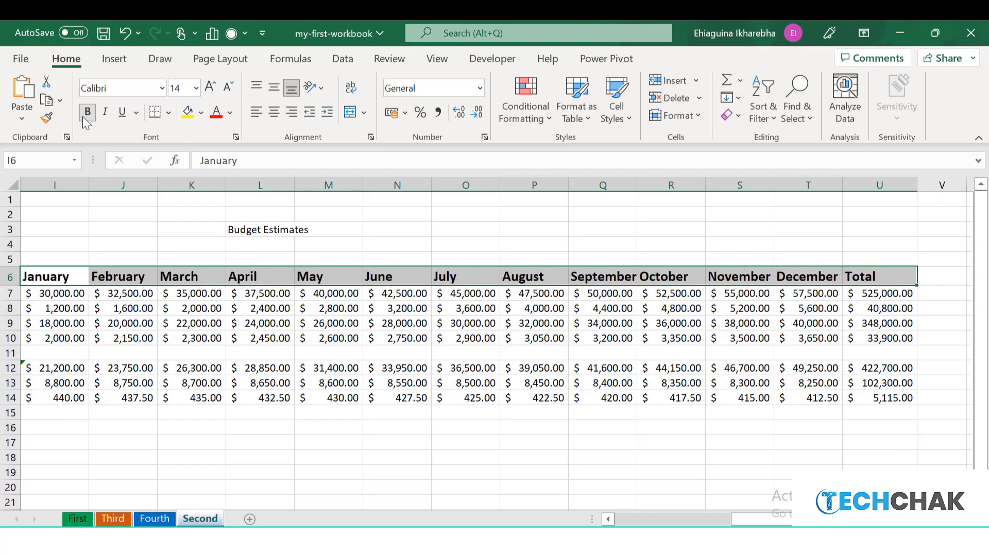
left_click(105, 114)
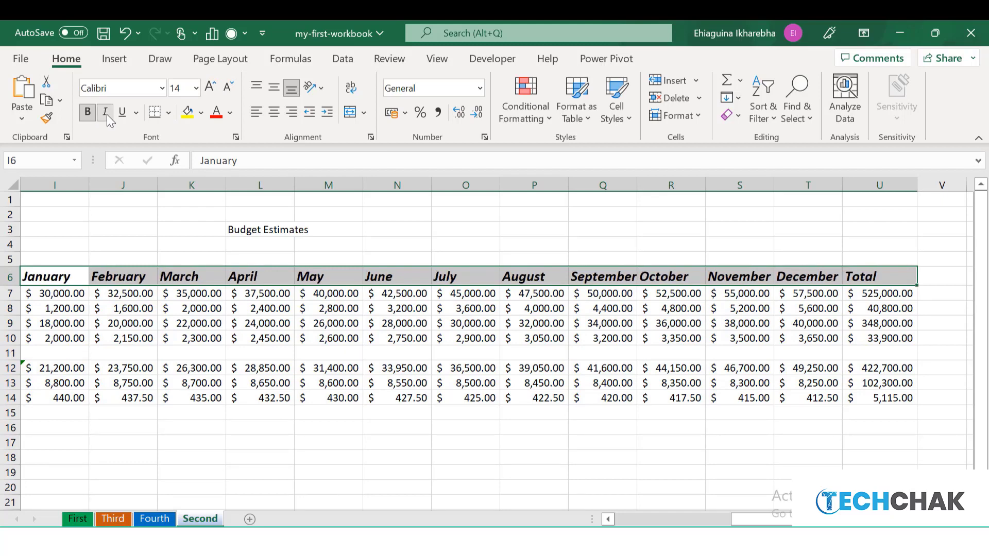
left_click(106, 115)
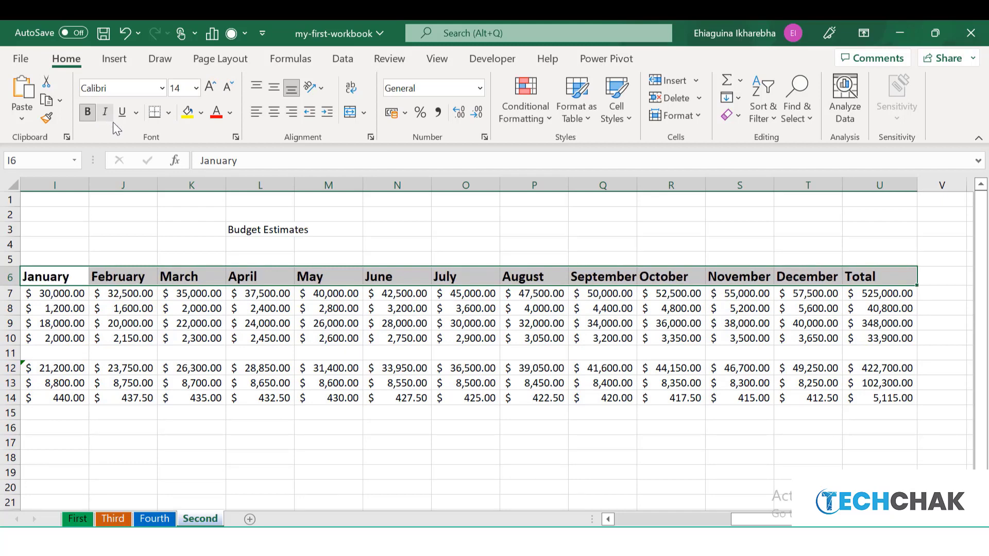
left_click(122, 113)
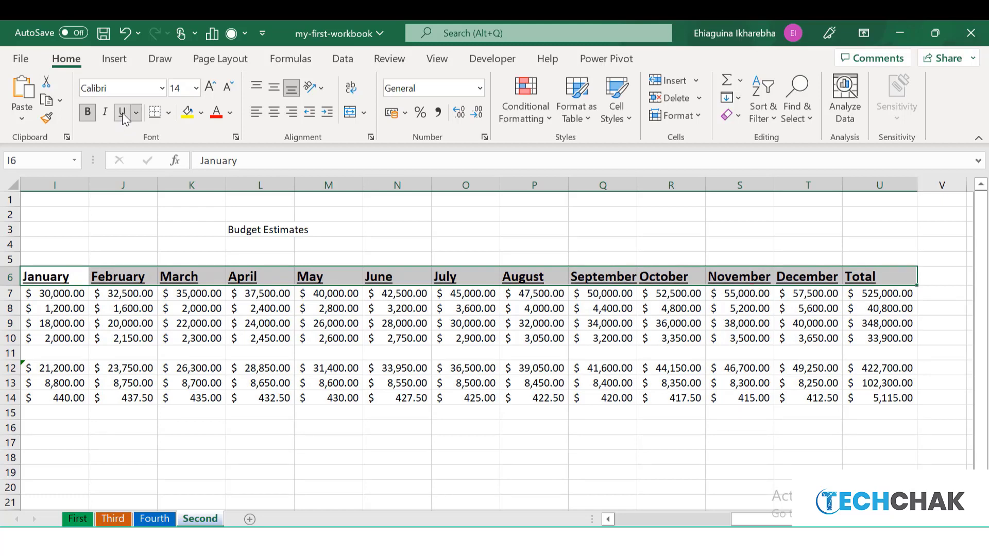
left_click(122, 113)
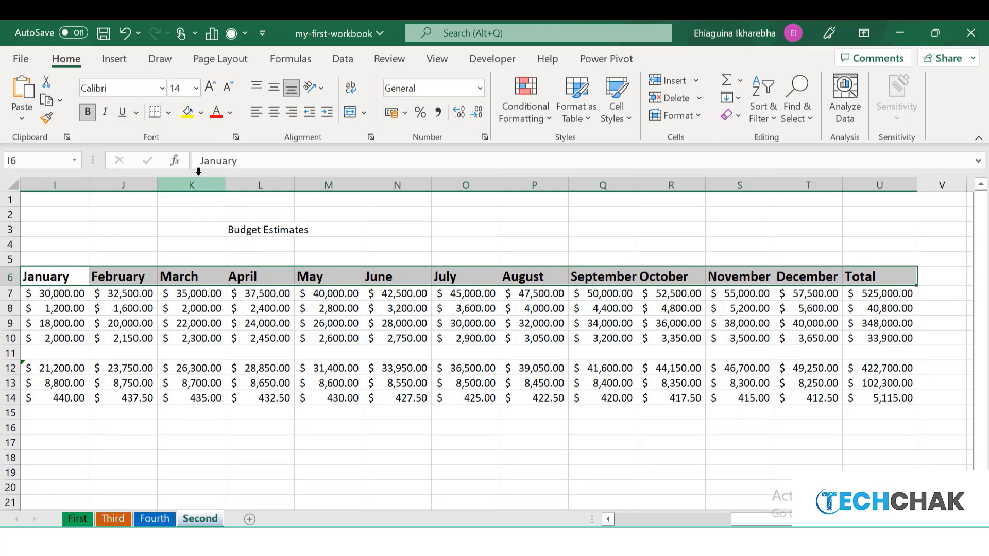
Colour the column headings' text theme blue after trying red, and reduce their font size to 12
left_click(219, 111)
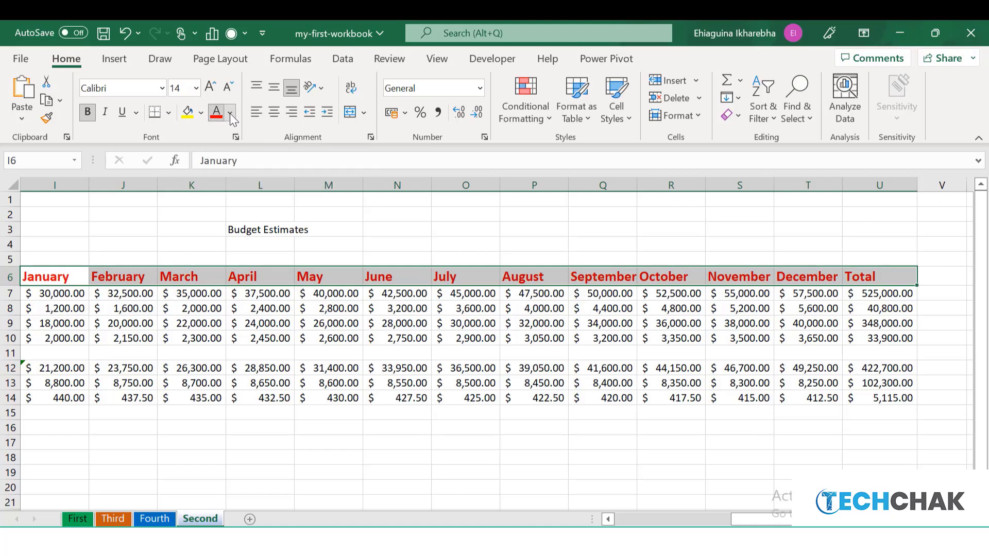
left_click(230, 113)
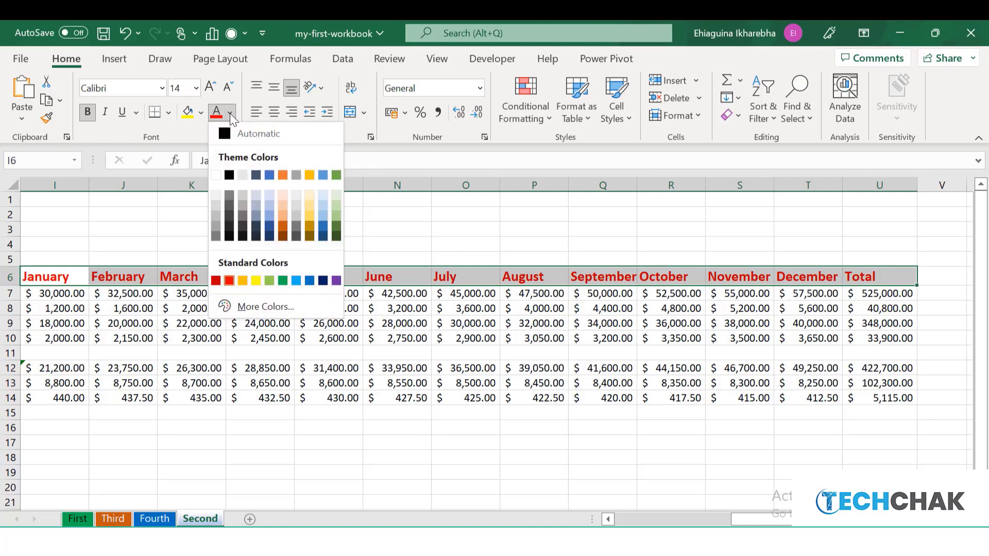
left_click(269, 175)
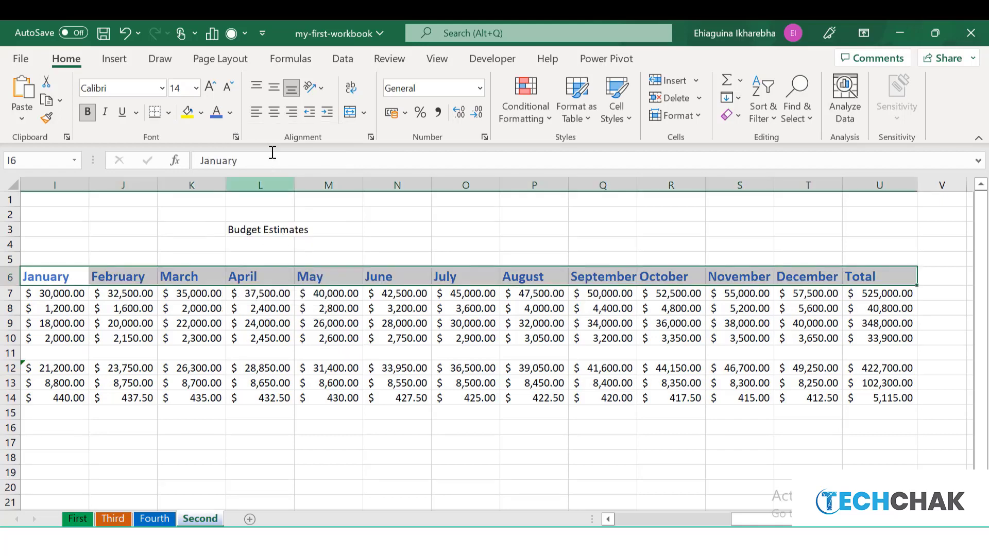
left_click(231, 89)
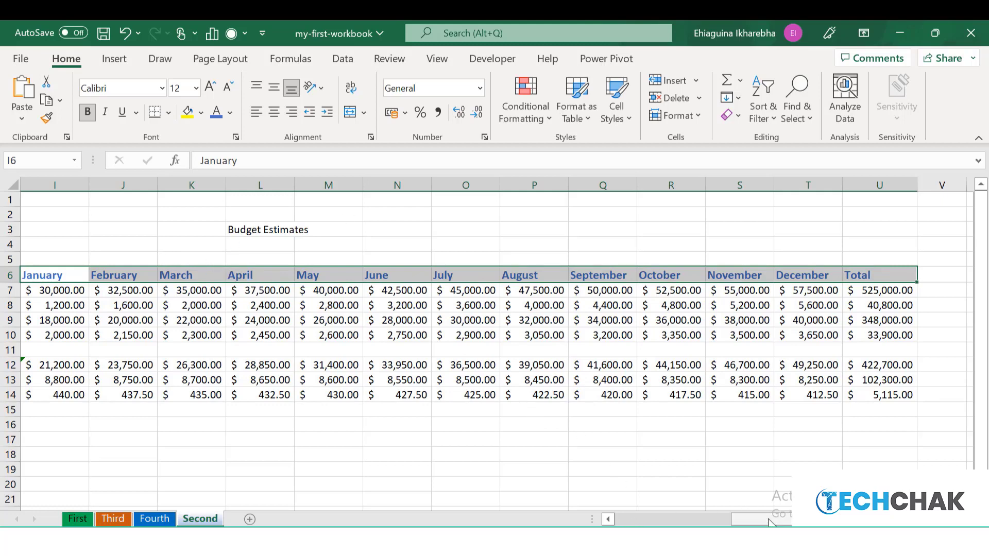
Increase the font size of the Budget Estimates title in L3:M3 to 16
left_click_drag(769, 522, 729, 522)
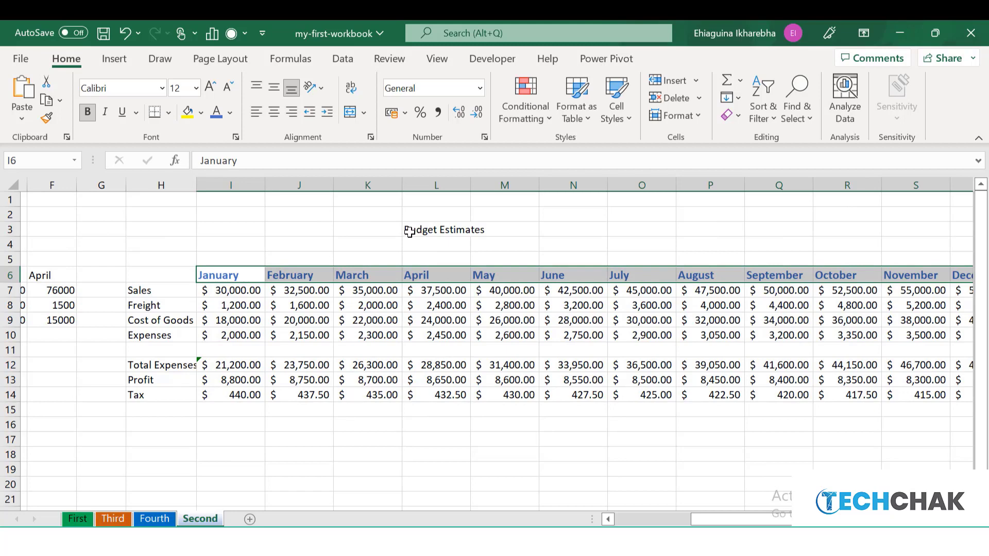
left_click(410, 229)
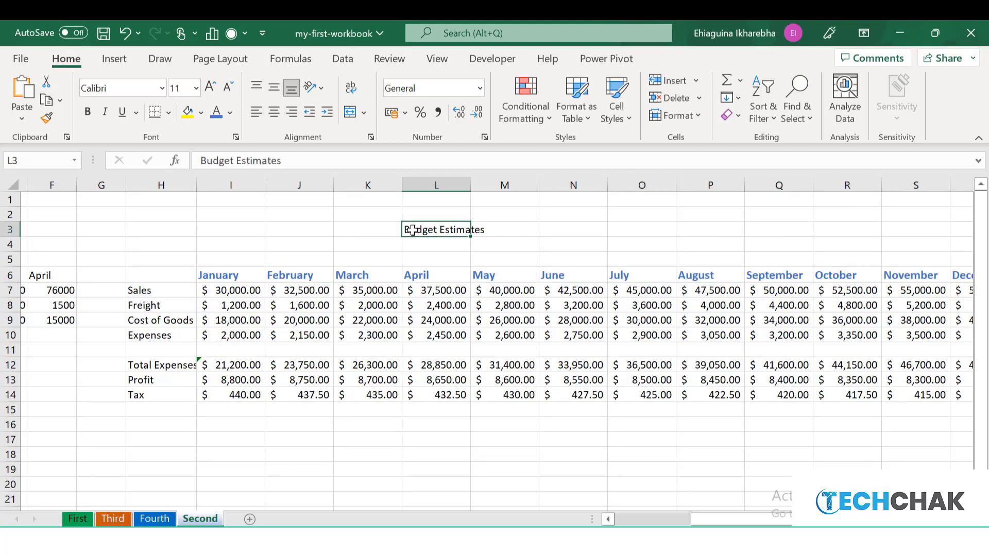
left_click_drag(412, 230, 501, 230)
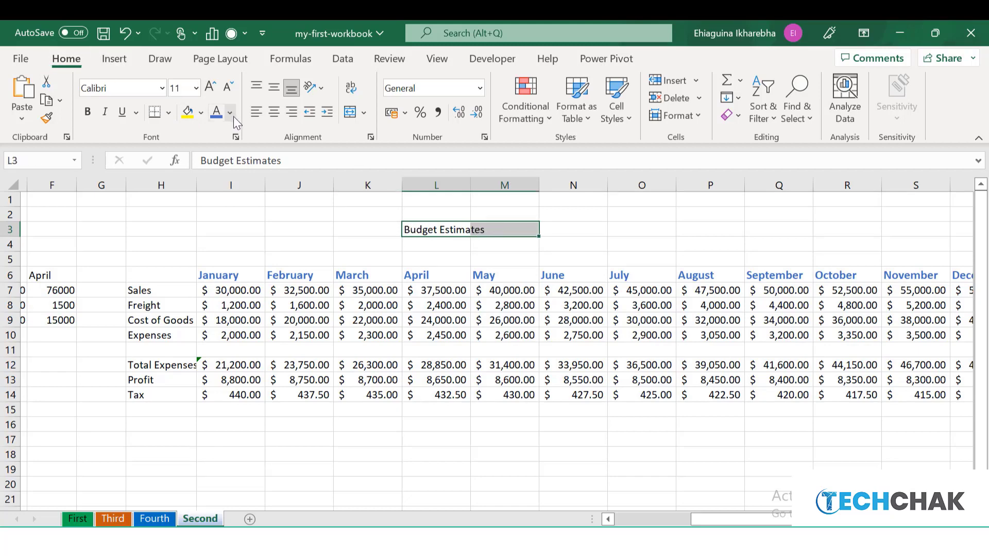
left_click(211, 86)
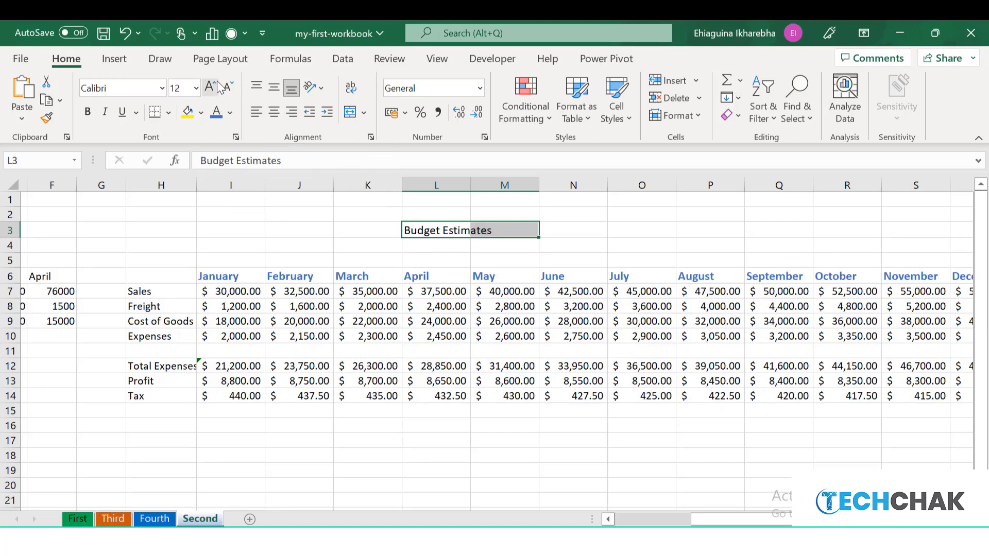
left_click(211, 87)
left_click(211, 87)
Enter the test text "jfjfj" in cell M3, beside the Budget Estimates title
left_click(518, 232)
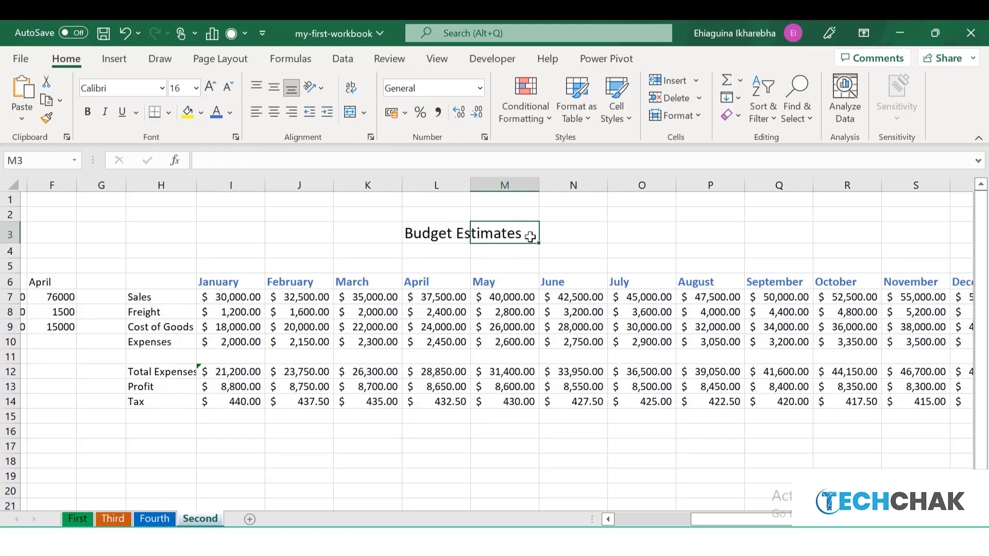
double_click(530, 236)
type("jfjfj")
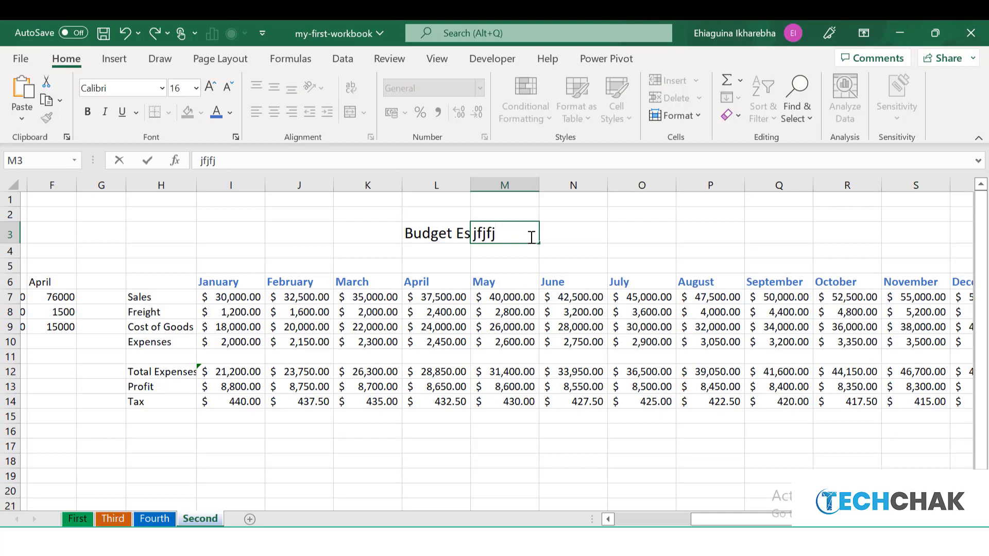
left_click(561, 230)
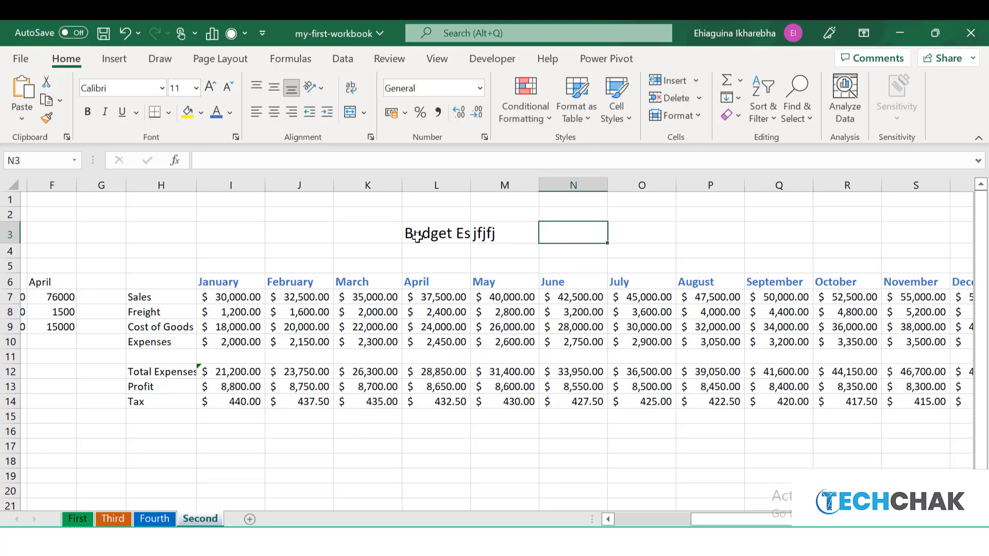
Undo the test text entered beside the Budget Estimates title
left_click(510, 232)
key("ctrl+z")
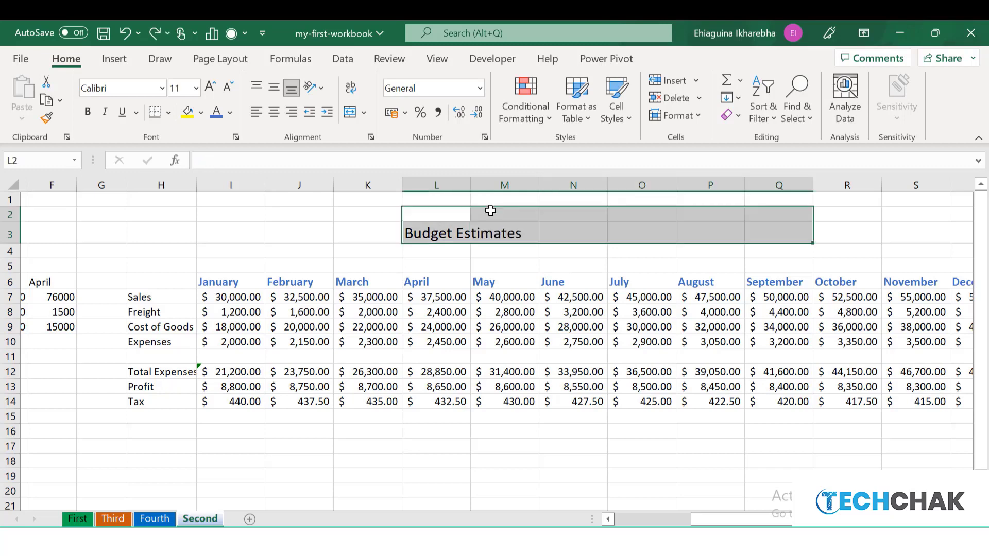
left_click(422, 233)
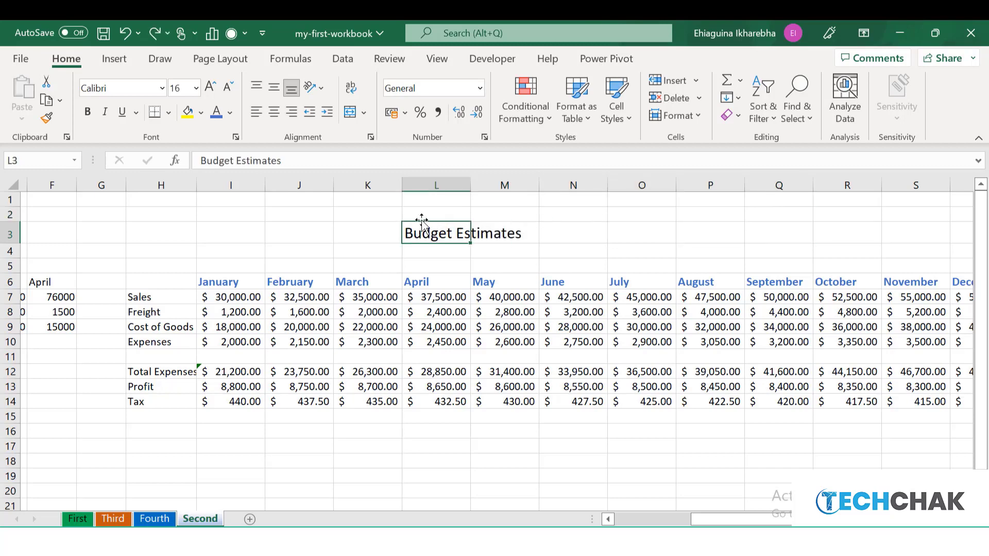
Merge and center the Budget Estimates title across L2:Q3 and align it to the middle vertically
left_click_drag(419, 215, 763, 224)
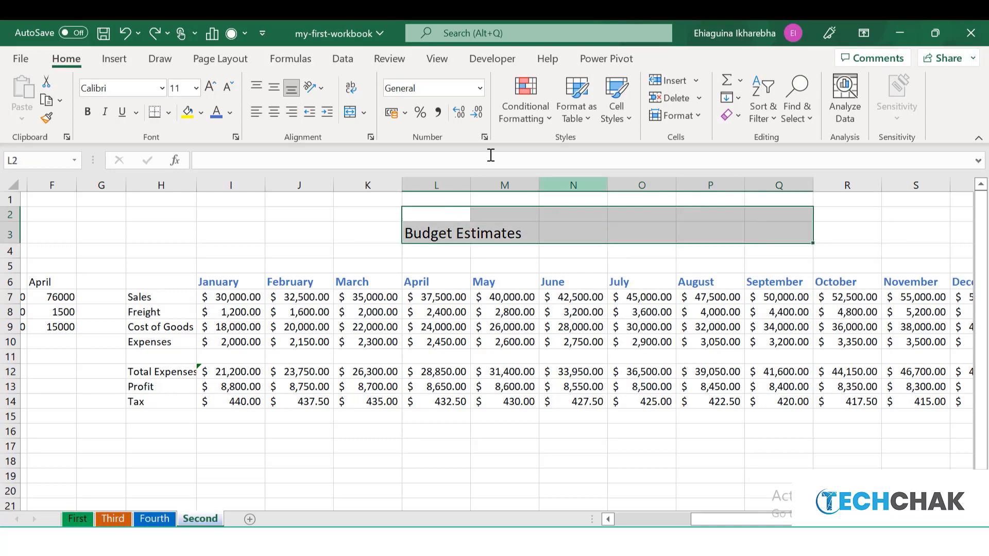
left_click(365, 112)
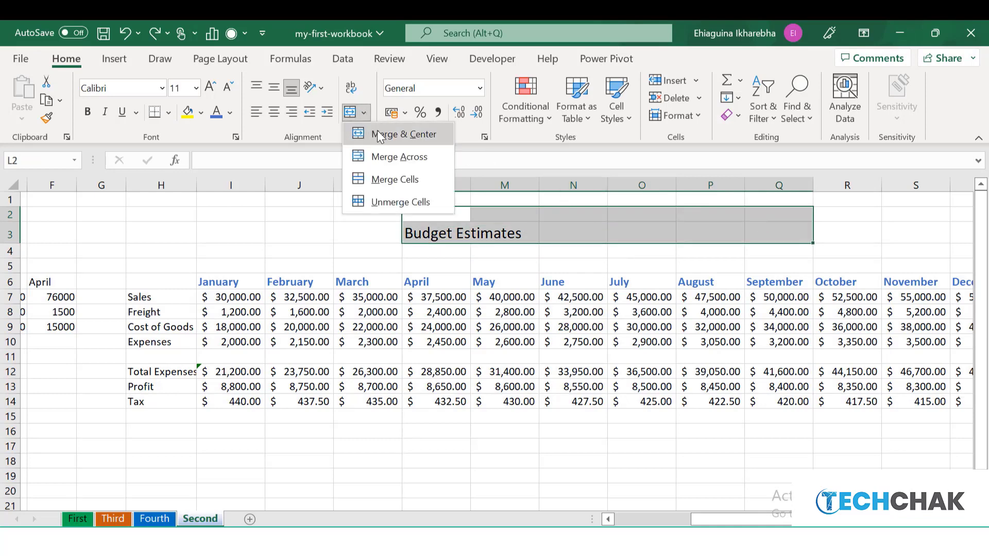
left_click(379, 134)
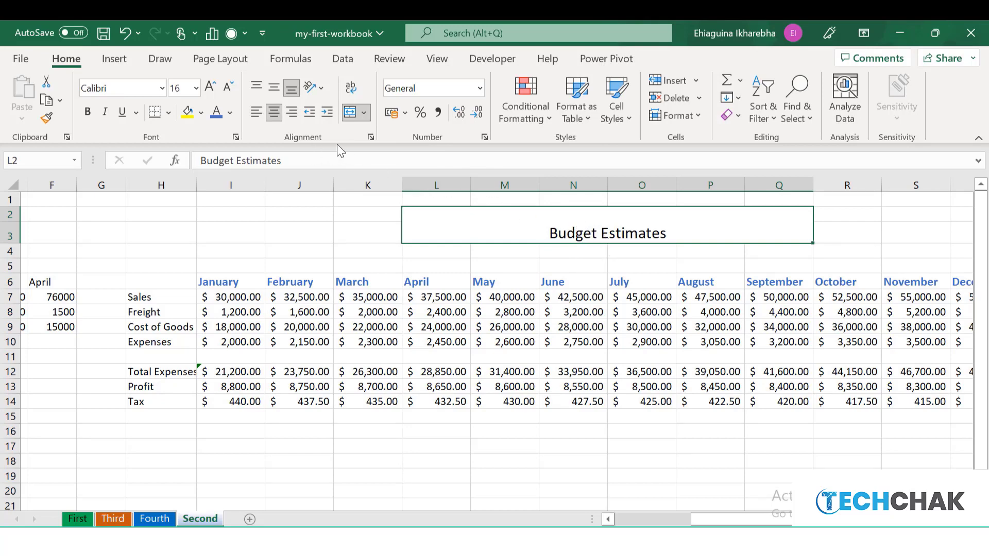
left_click(275, 86)
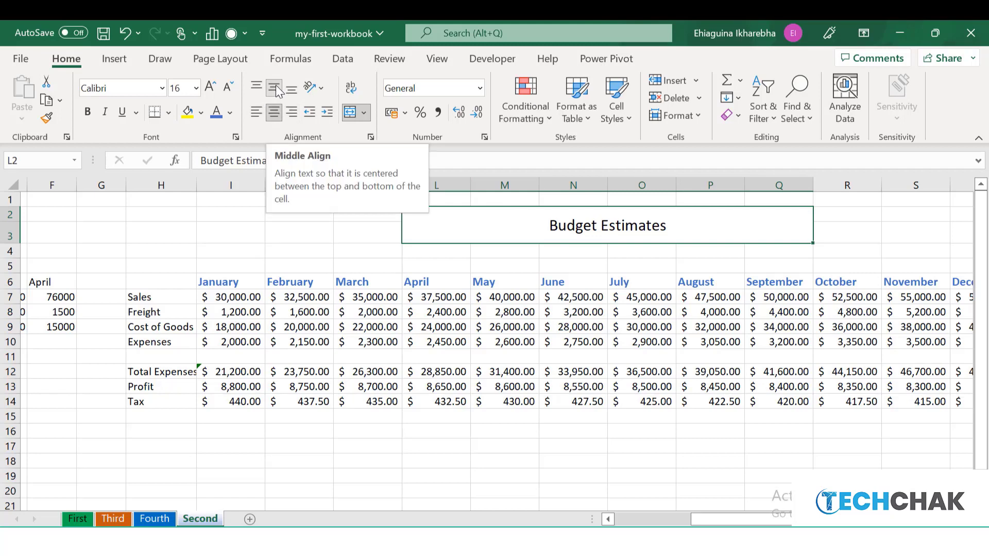
left_click(277, 89)
Set the merged title's font size to 18 and its text colour to standard blue
left_click(196, 90)
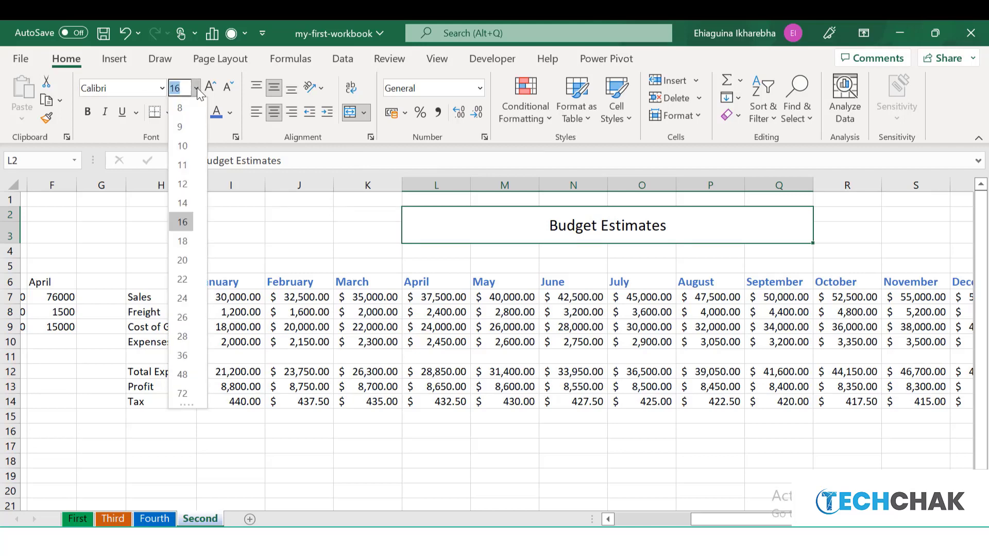
left_click(187, 245)
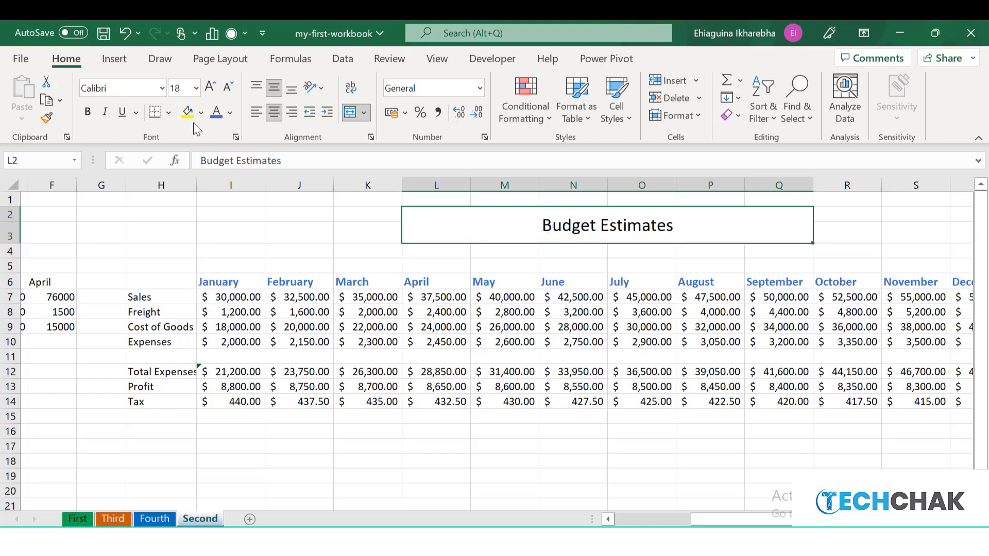
left_click(230, 113)
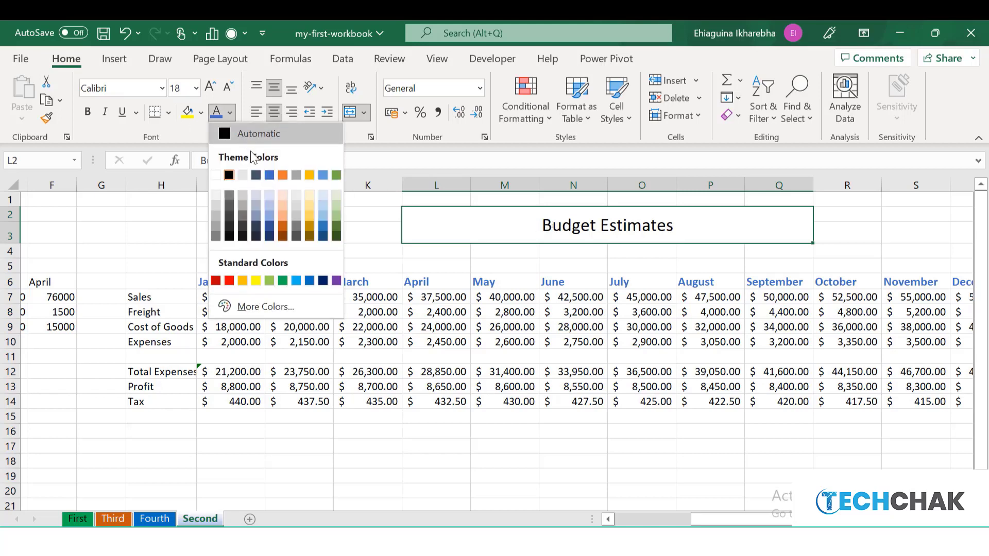
left_click(310, 281)
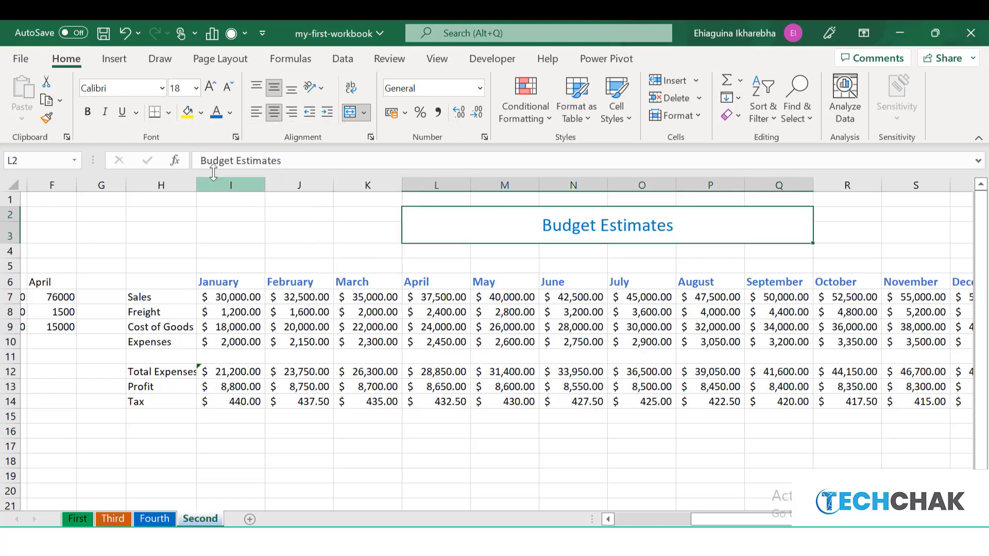
Make the Budget Estimates title bold and increase its font size to 24
left_click(89, 114)
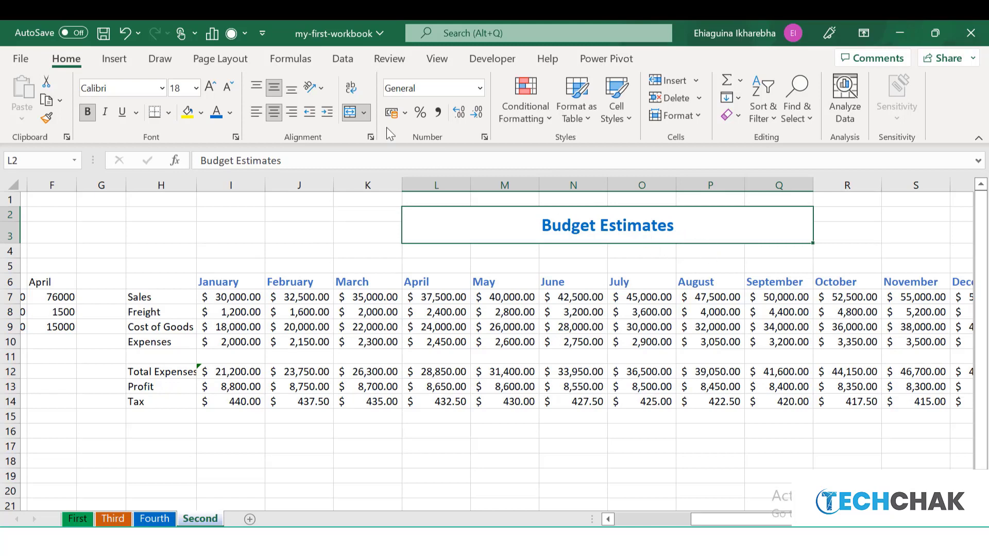
left_click(212, 87)
left_click(214, 88)
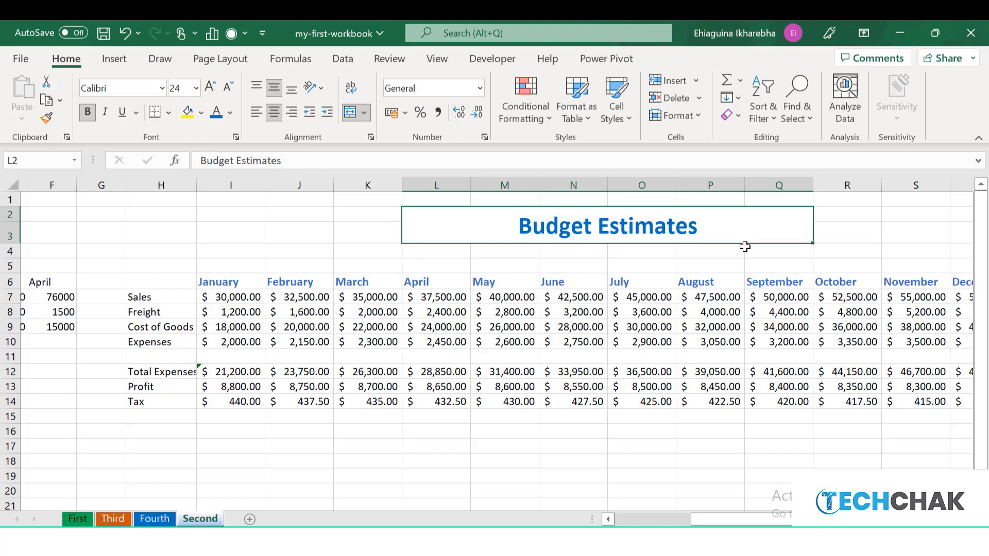
left_click(778, 253)
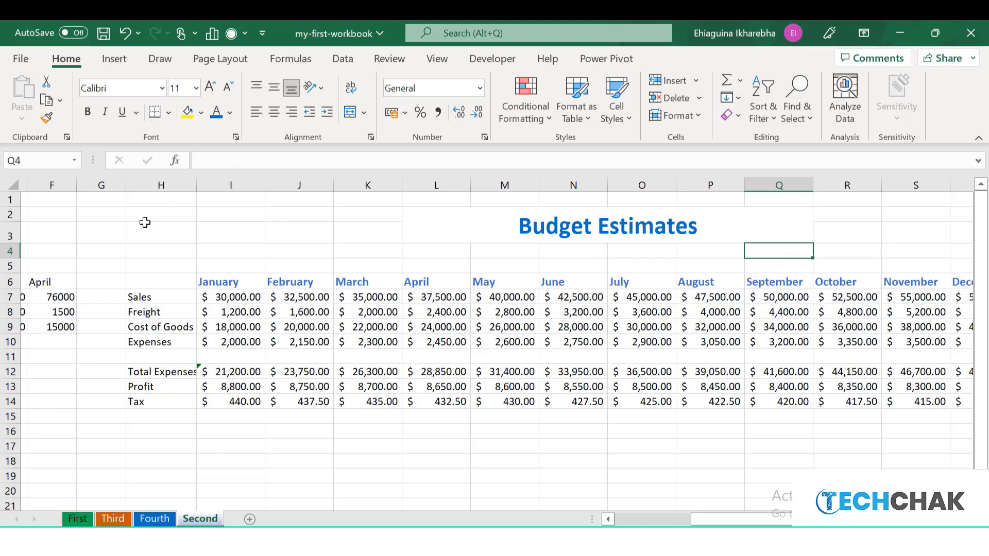
Fill the title band H2:U3 with the standard light blue colour
left_click_drag(133, 211, 887, 236)
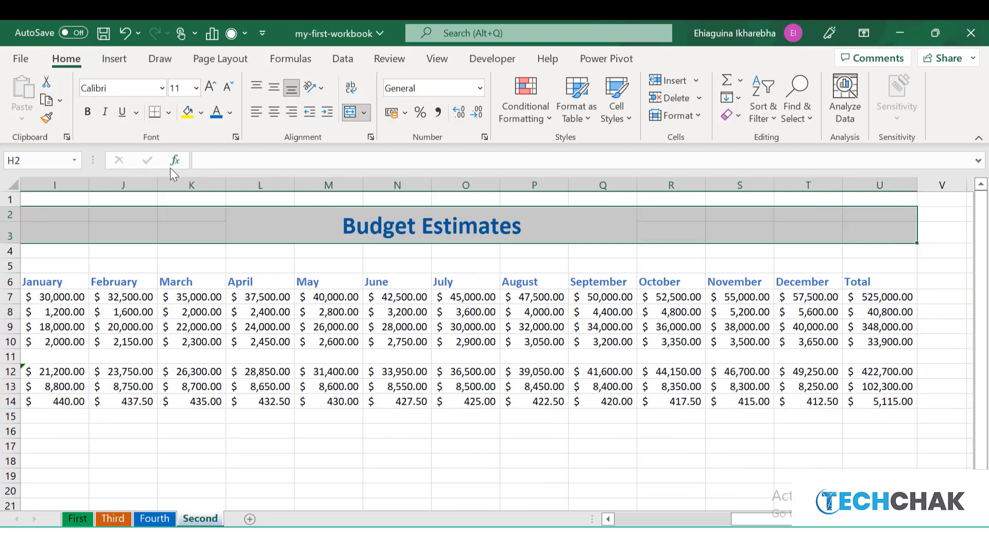
left_click(202, 113)
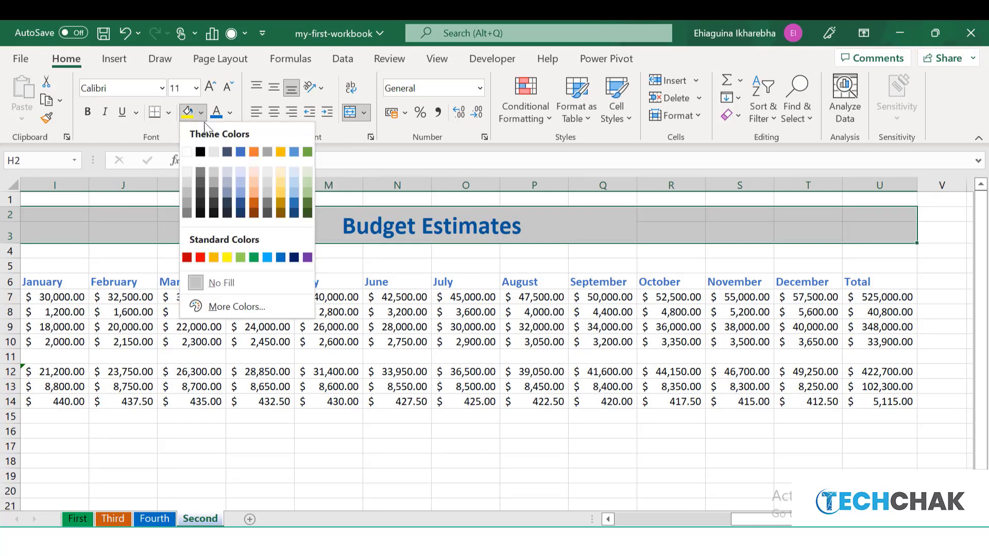
left_click(268, 257)
scroll(688, 216, "left", 5)
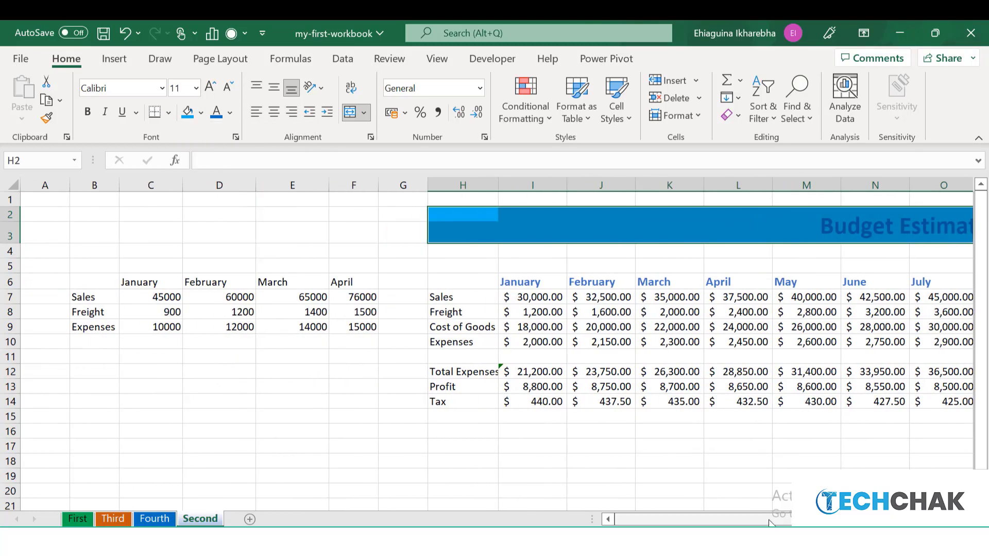
Change the Budget Estimates title's text colour to white
left_click_drag(769, 522, 845, 523)
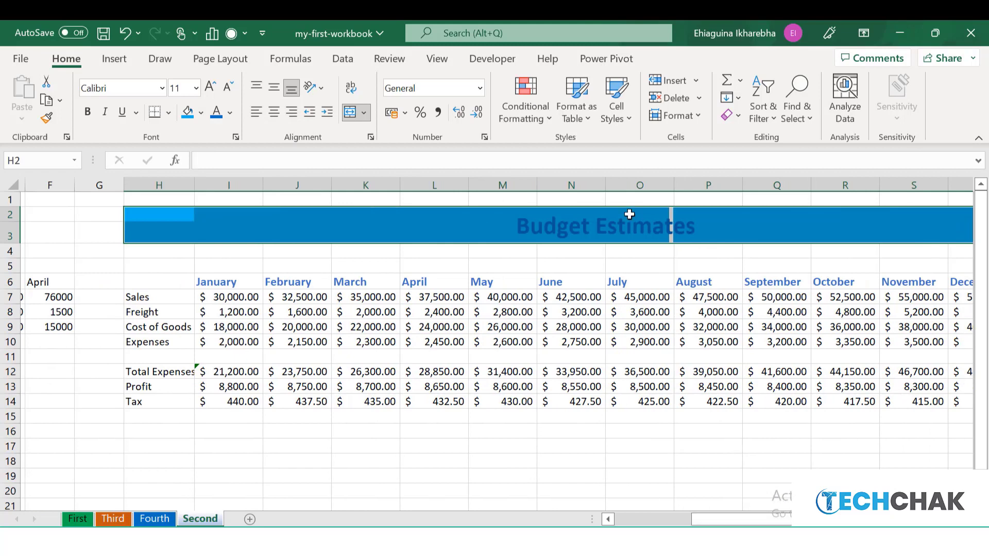
left_click(524, 225)
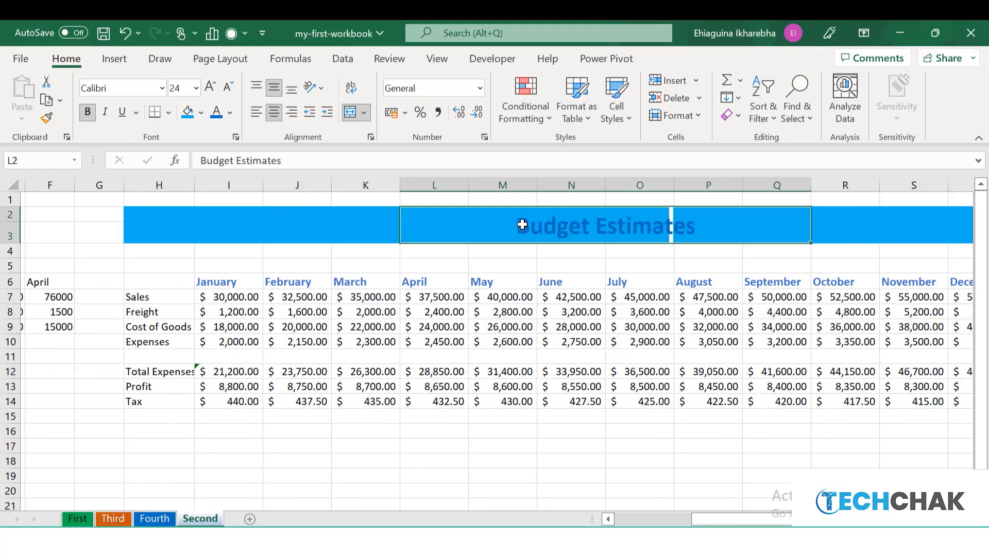
double_click(522, 224)
left_click_drag(517, 225, 757, 287)
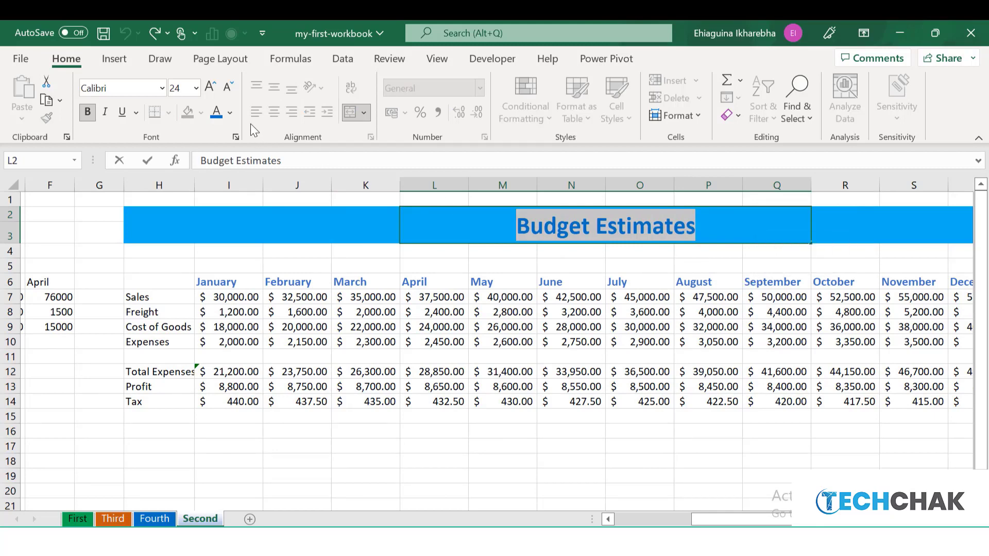
left_click(229, 114)
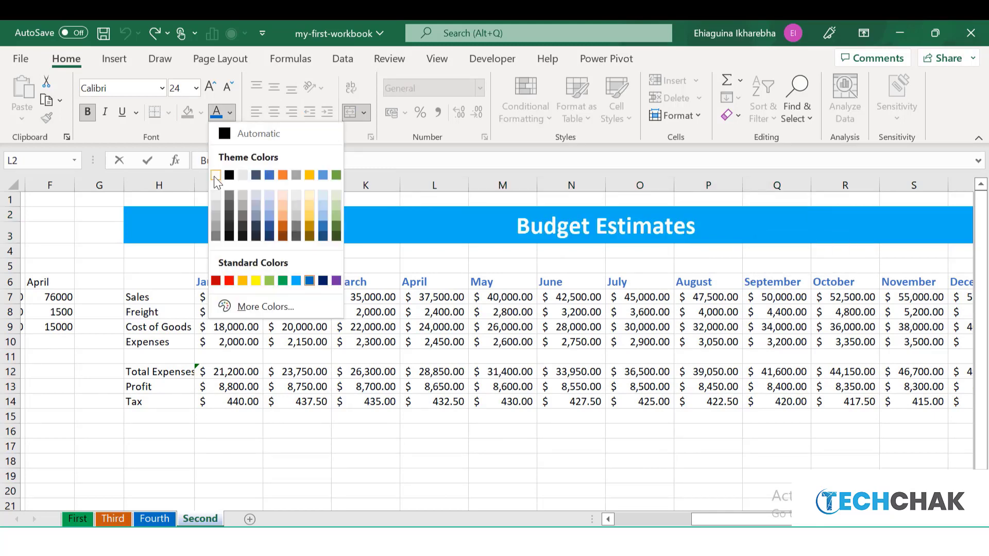
left_click(214, 176)
left_click(457, 252)
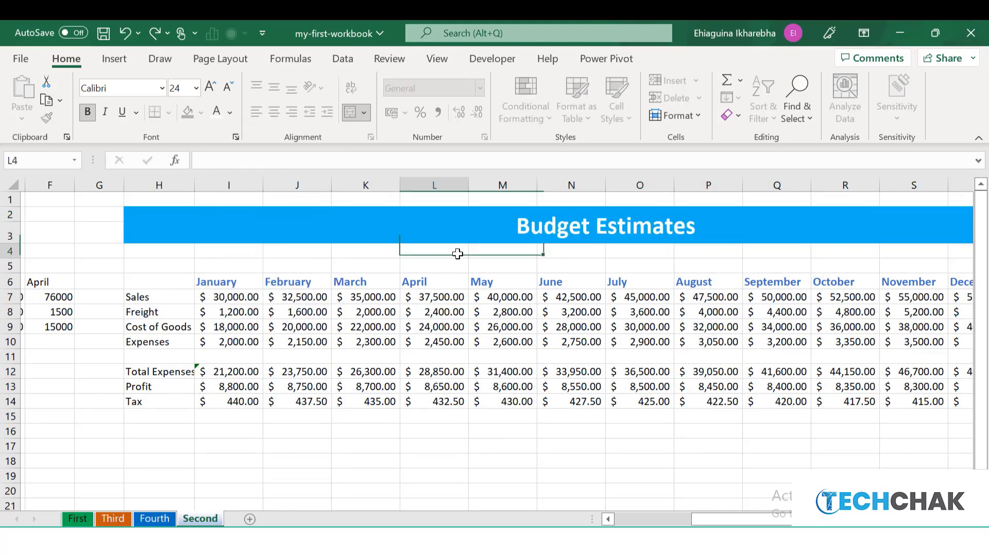
Make January's total expenses in I12 bold and copy its formatting to J12:U14 with Format Painter
left_click_drag(744, 517, 775, 516)
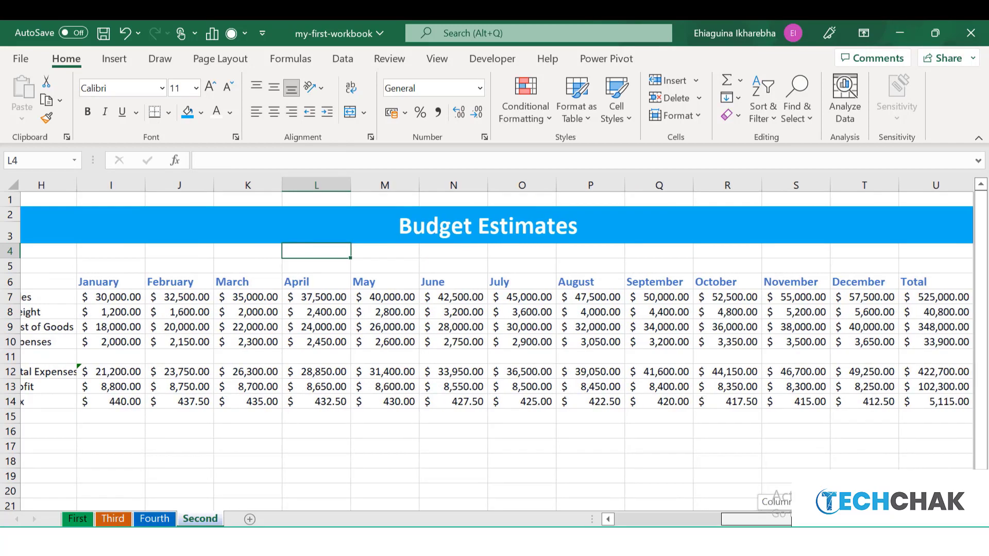
left_click_drag(774, 514, 685, 517)
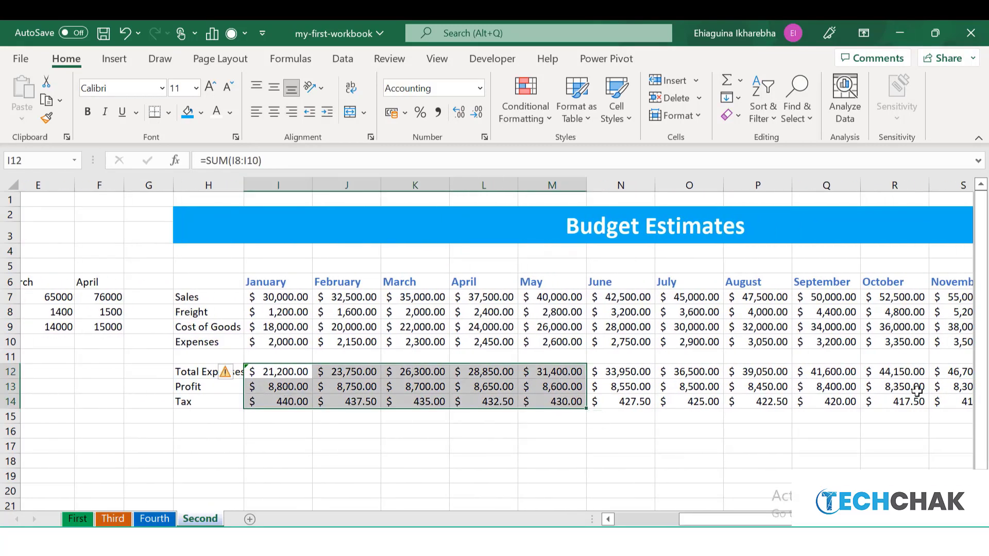
left_click(299, 372)
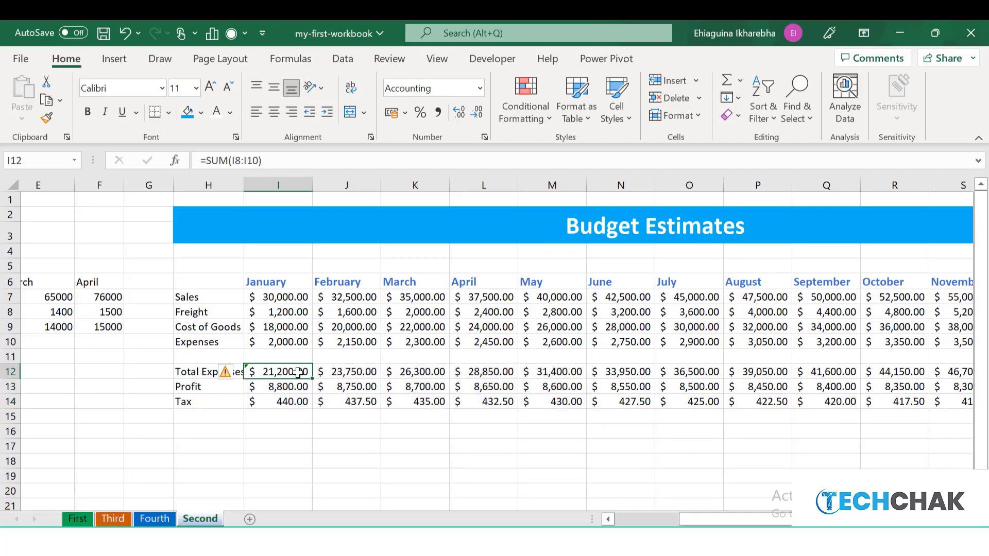
left_click(89, 114)
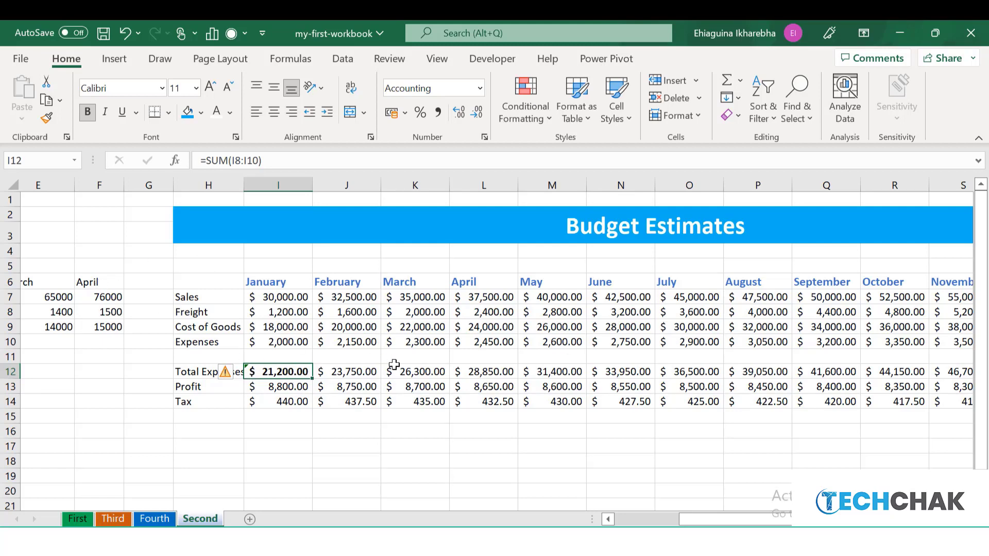
left_click(49, 119)
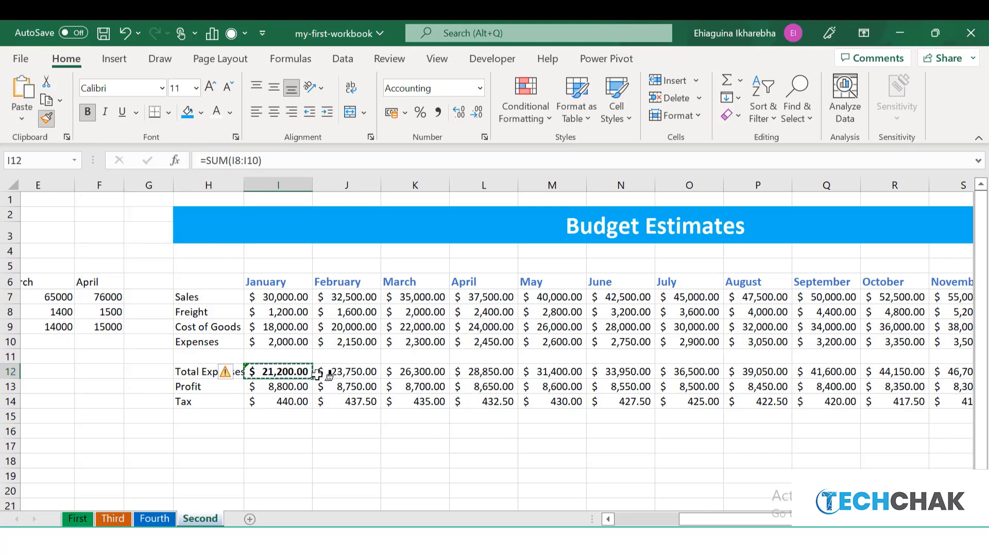
mouse_move(318, 373)
left_mouse_down()
mouse_move(444, 404)
mouse_move(597, 420)
mouse_move(788, 371)
mouse_move(984, 421)
mouse_move(913, 406)
left_mouse_up()
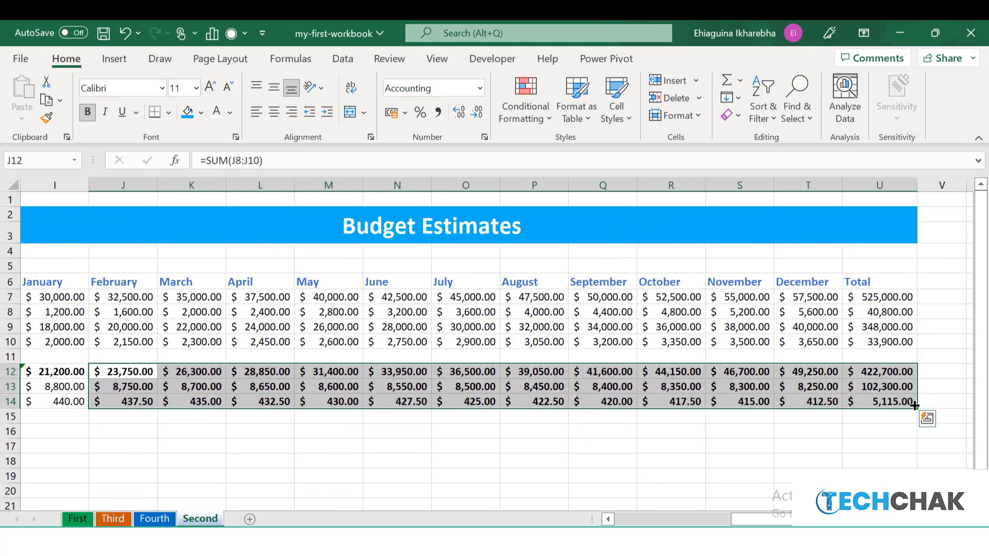
Copy the bold formatting of I12 to January's profit and tax in I13:I14 with Format Painter
left_click(71, 371)
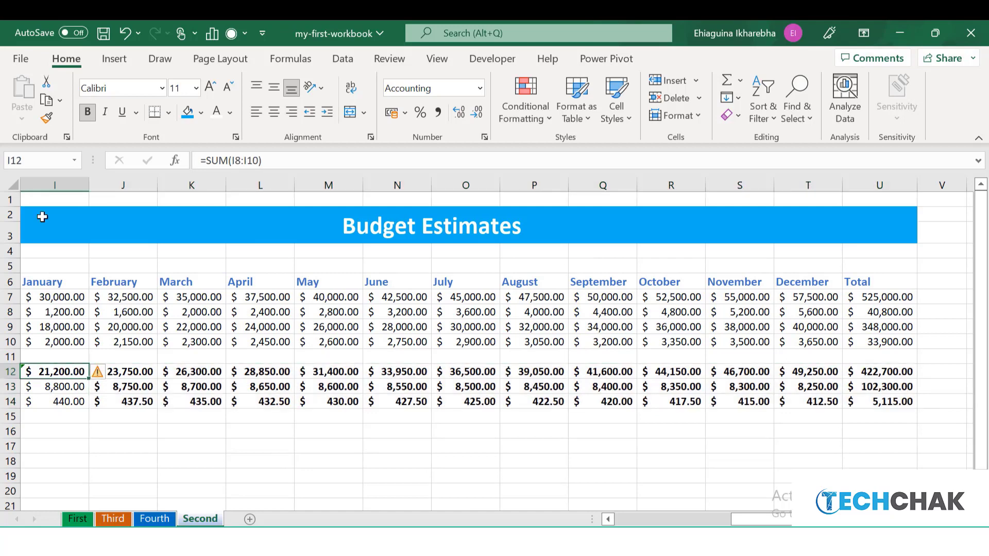
left_click(46, 120)
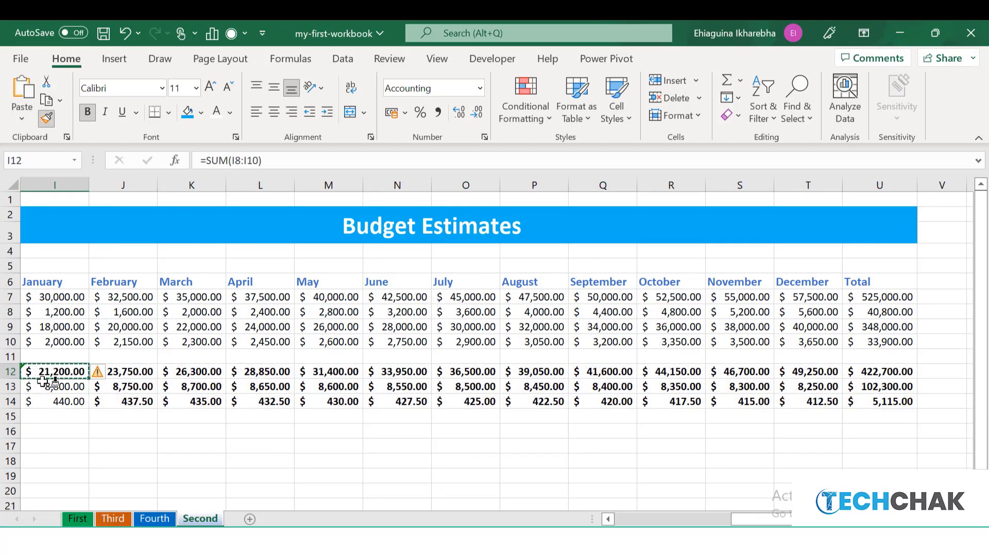
left_click_drag(29, 387, 68, 402)
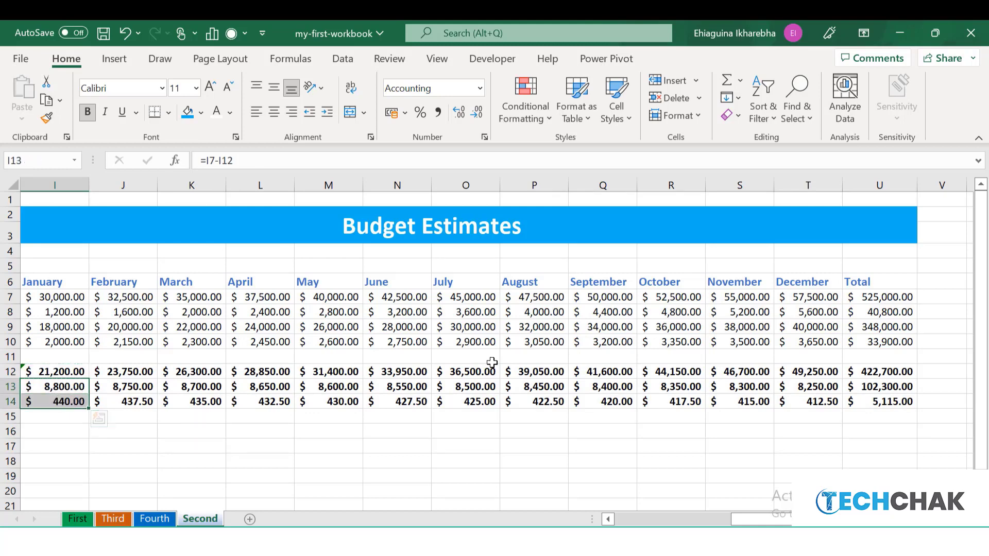
Apply thick outside borders around the whole Budget Estimates table, H2:U14
left_click_drag(792, 520, 767, 521)
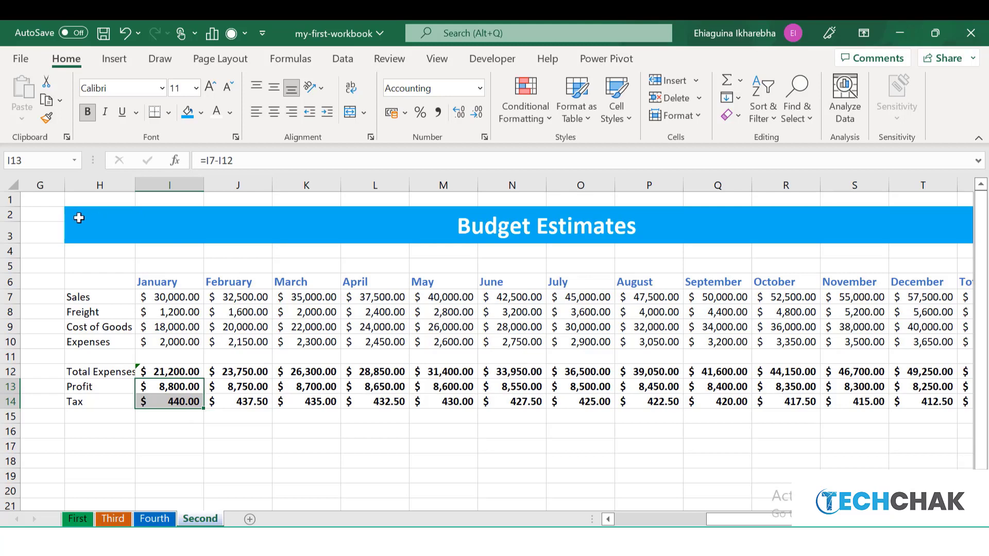
left_click(100, 229)
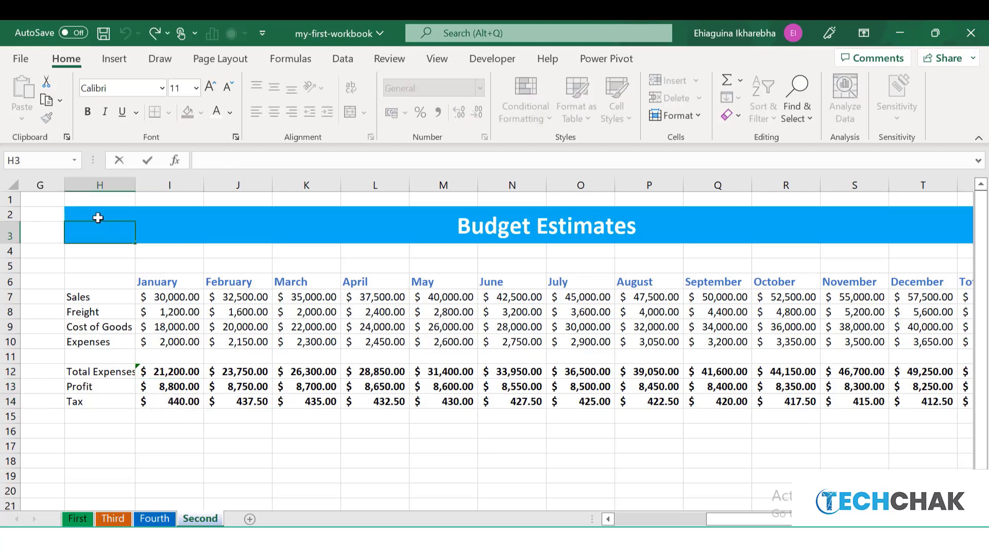
left_click_drag(90, 212, 833, 401)
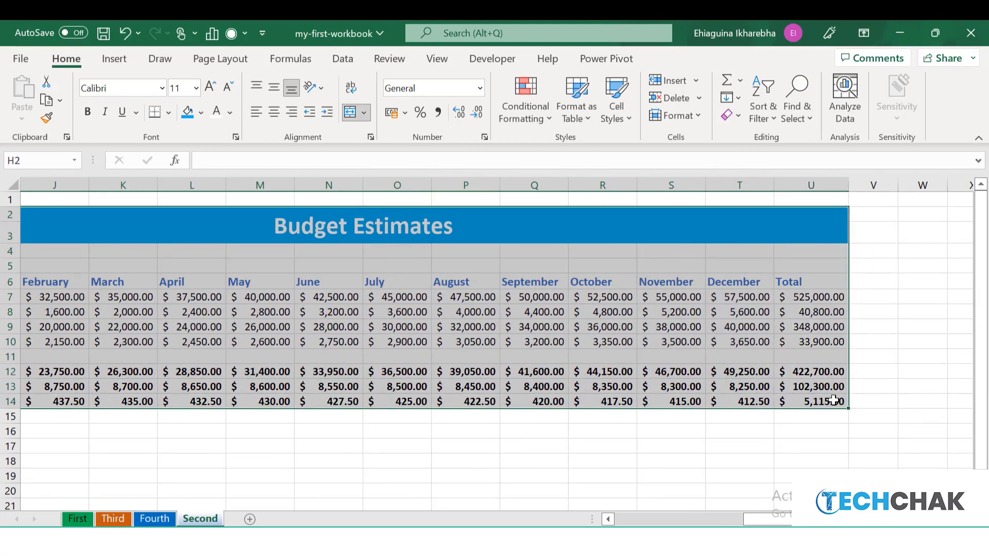
left_click(168, 112)
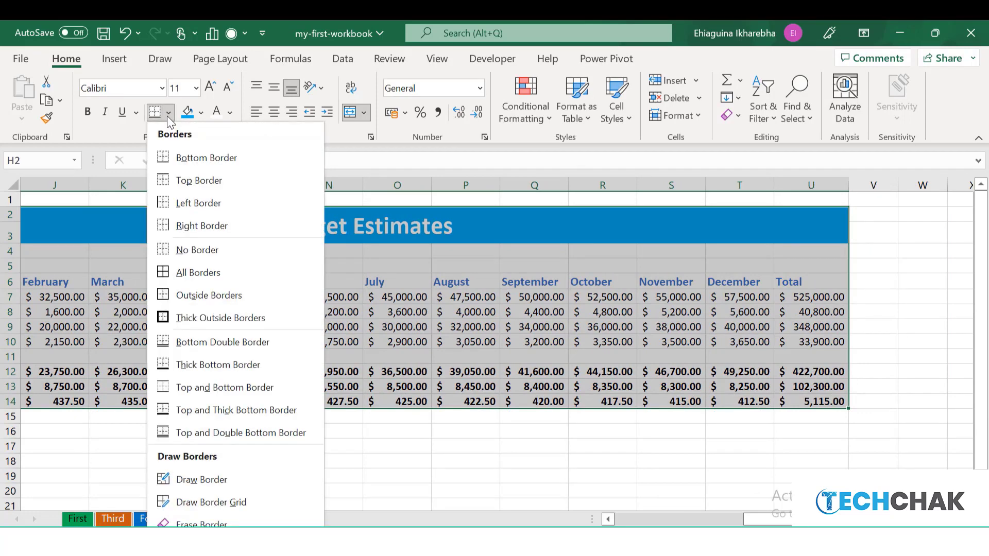
left_click(223, 320)
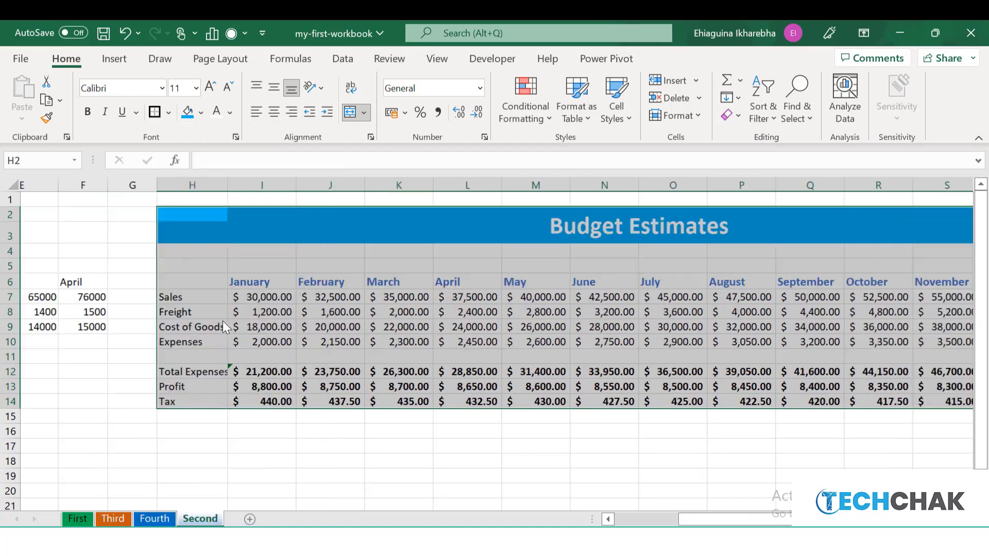
left_click(482, 461)
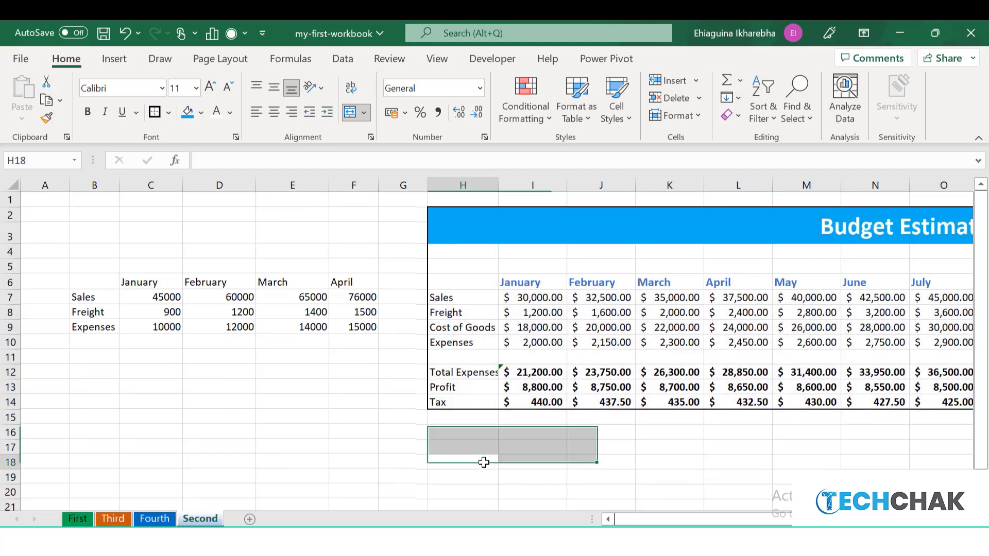
left_click(483, 462)
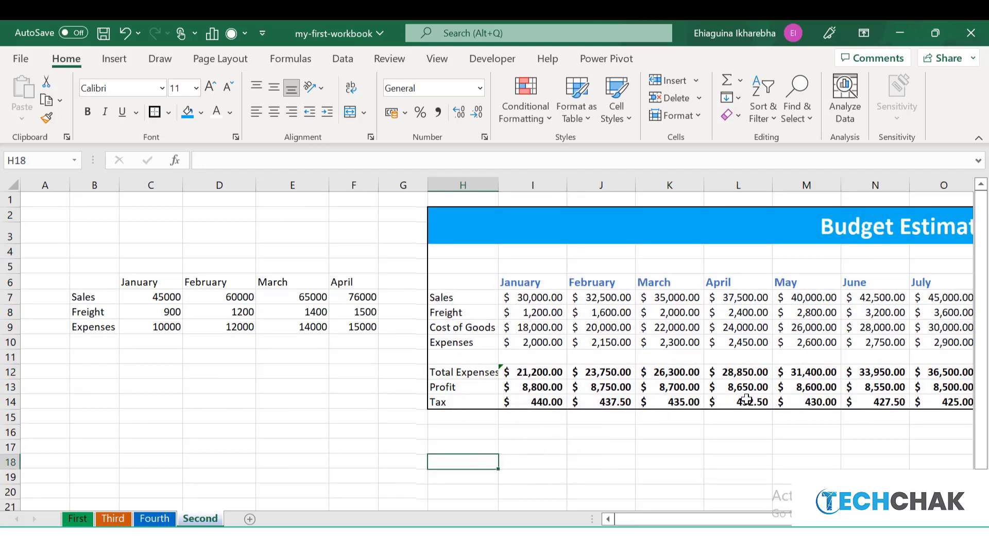
left_click_drag(715, 518, 756, 498)
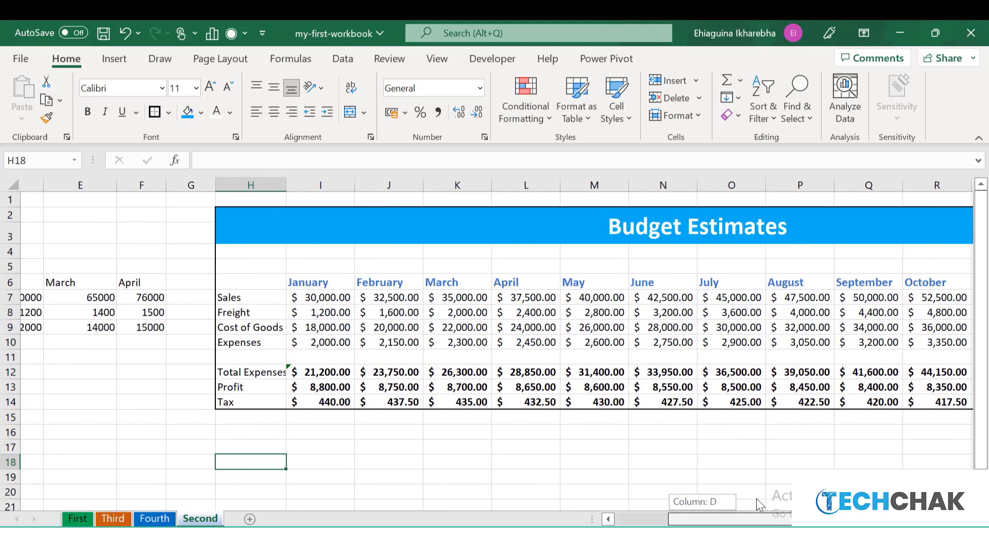